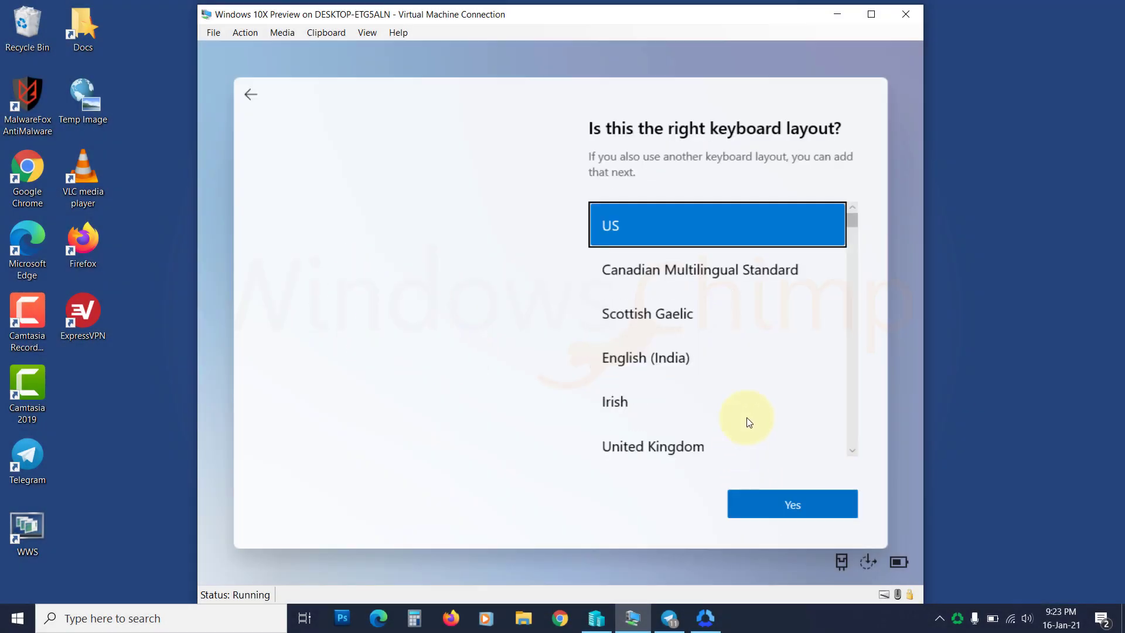
- Keep the US keyboard layout, skip a second layout, and choose personal-use setup
click(791, 501)
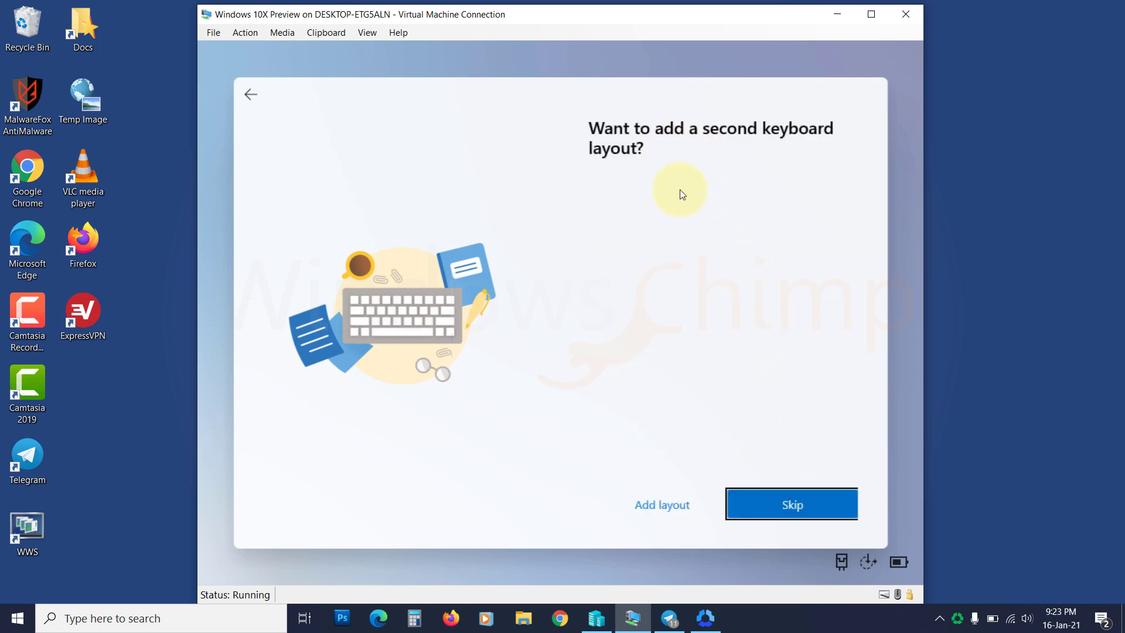
click(792, 489)
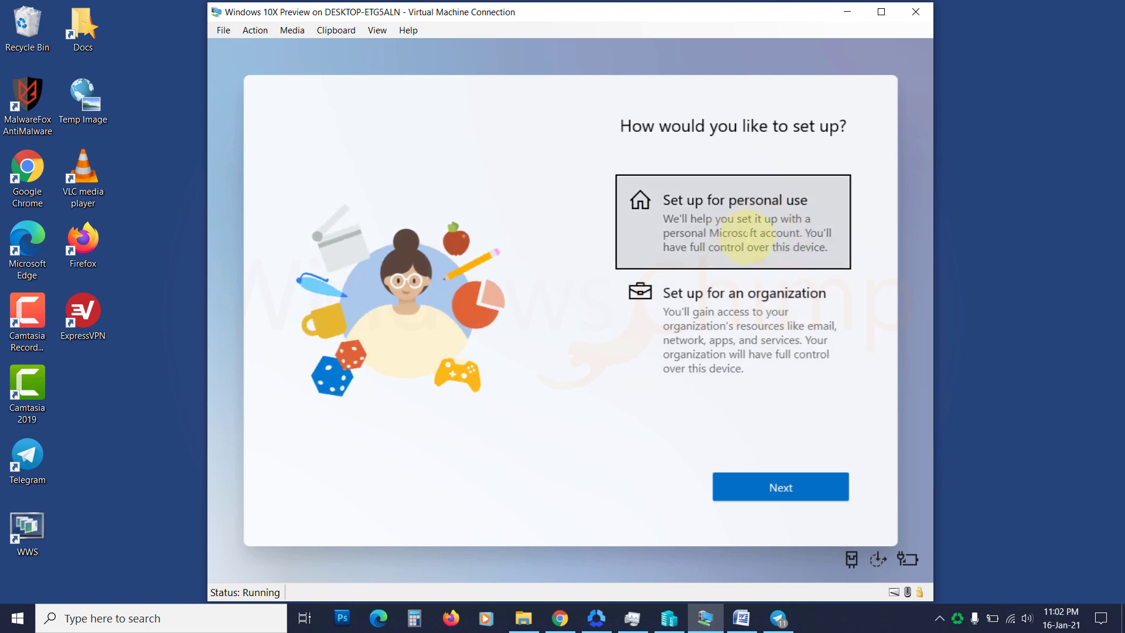
click(747, 235)
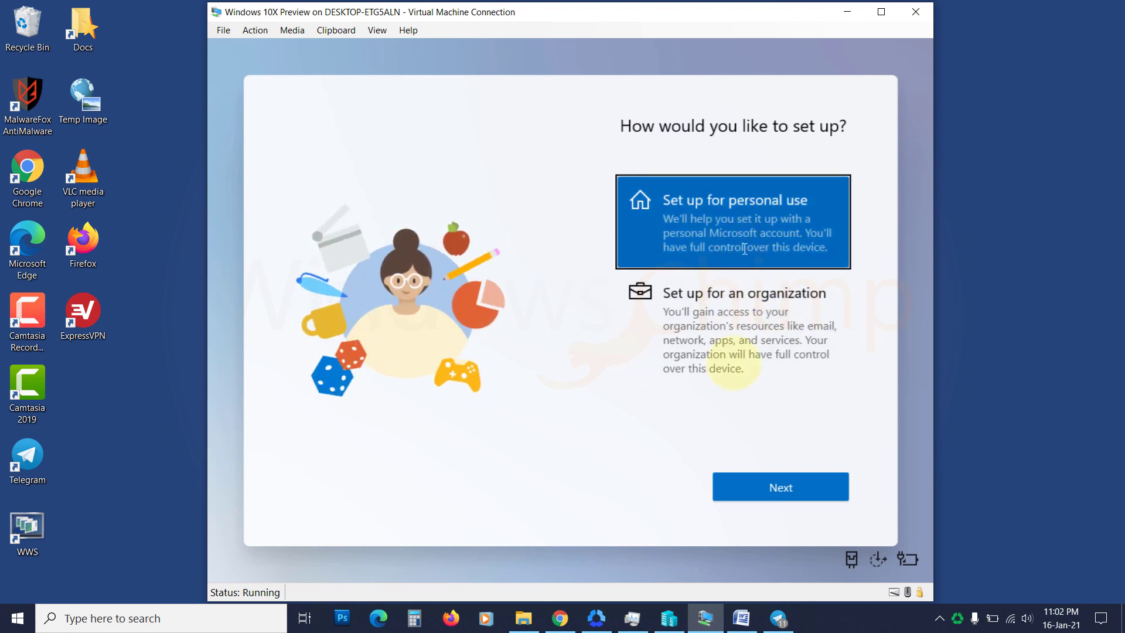
click(771, 488)
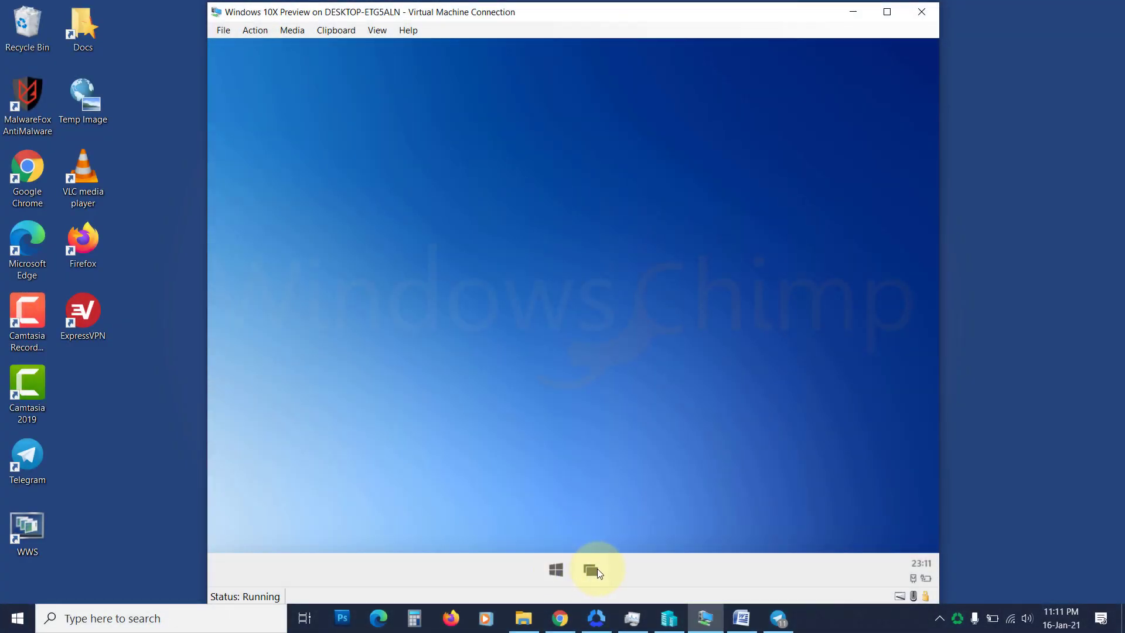
- Glance at Task view and the launcher, then open Quick settings from the taskbar clock
click(597, 569)
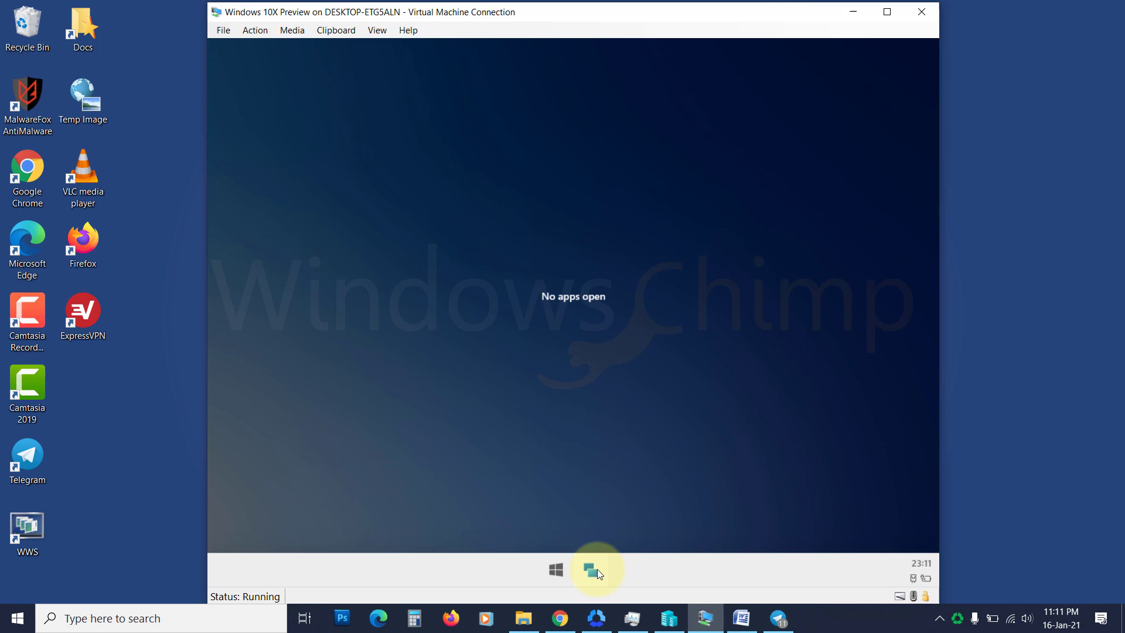
click(578, 483)
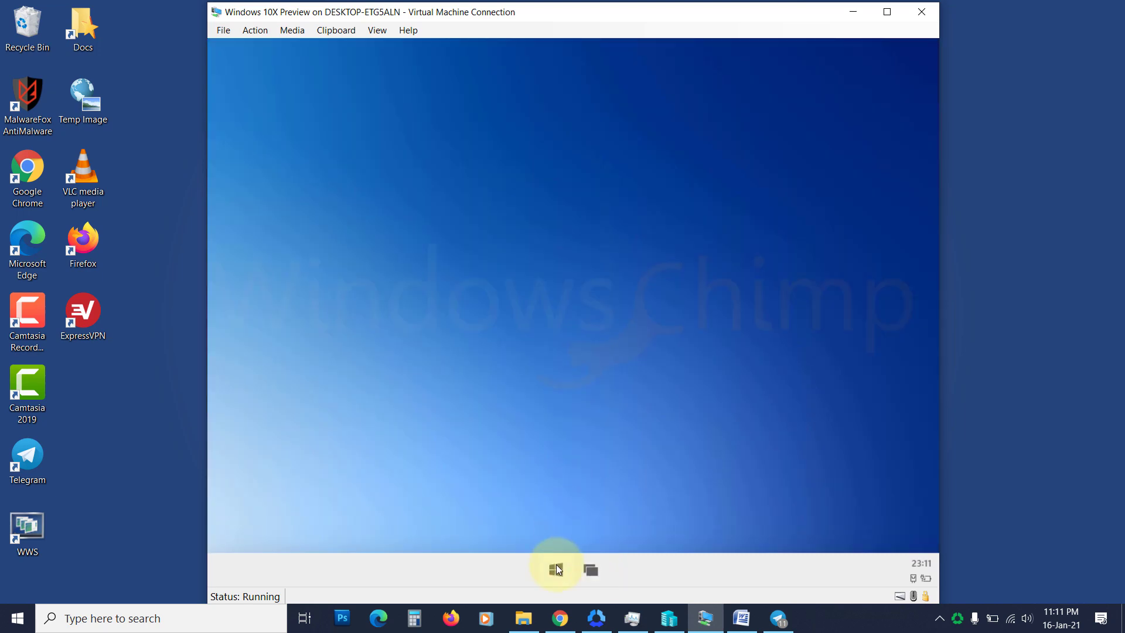
click(556, 569)
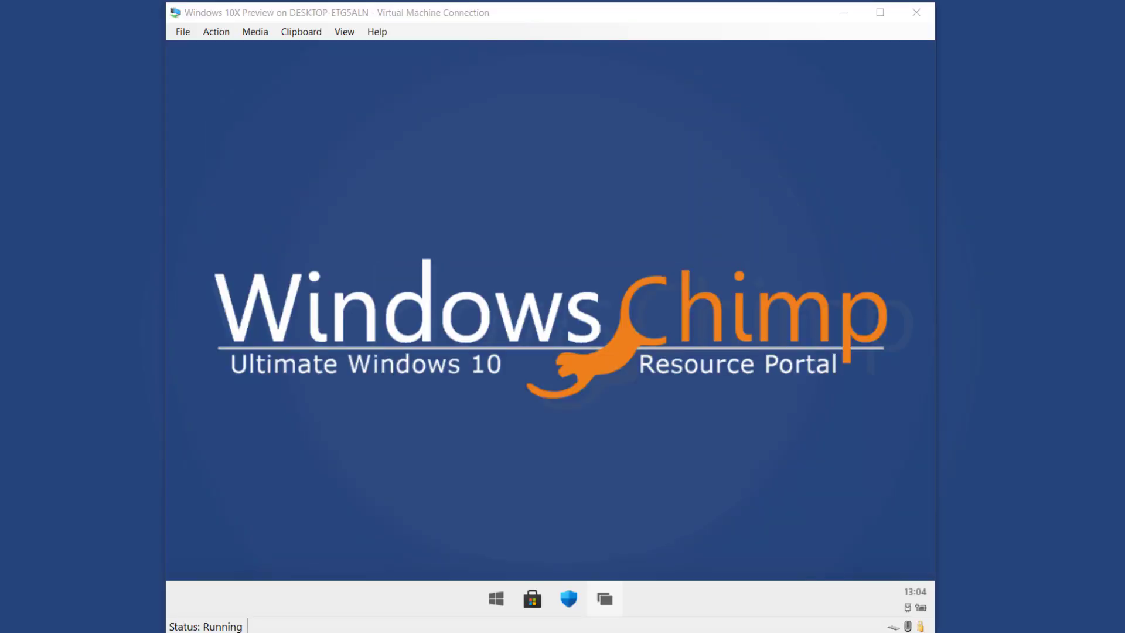
click(541, 425)
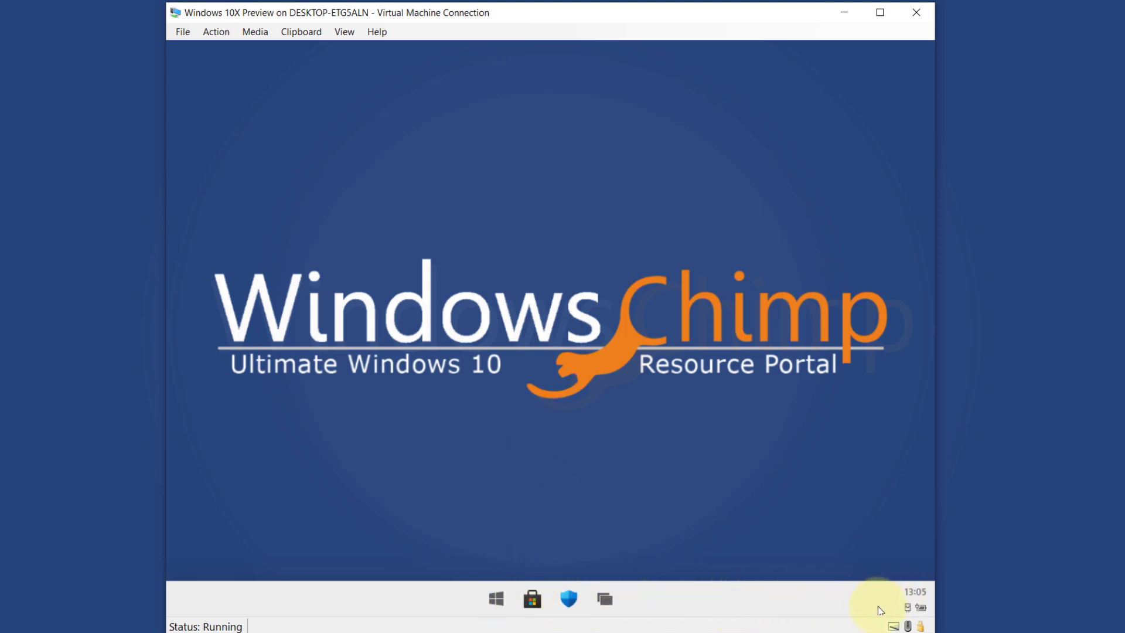
click(916, 597)
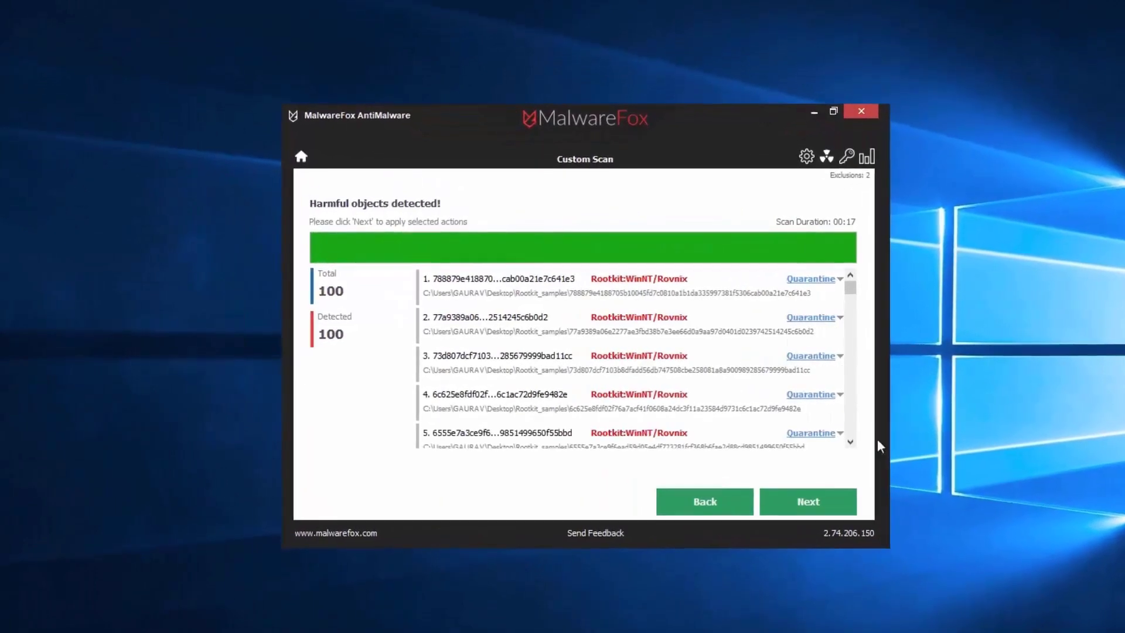
- Review the 100 Rovnix rootkit detections and quarantine them all
scroll(856, 447, down, 5)
click(829, 511)
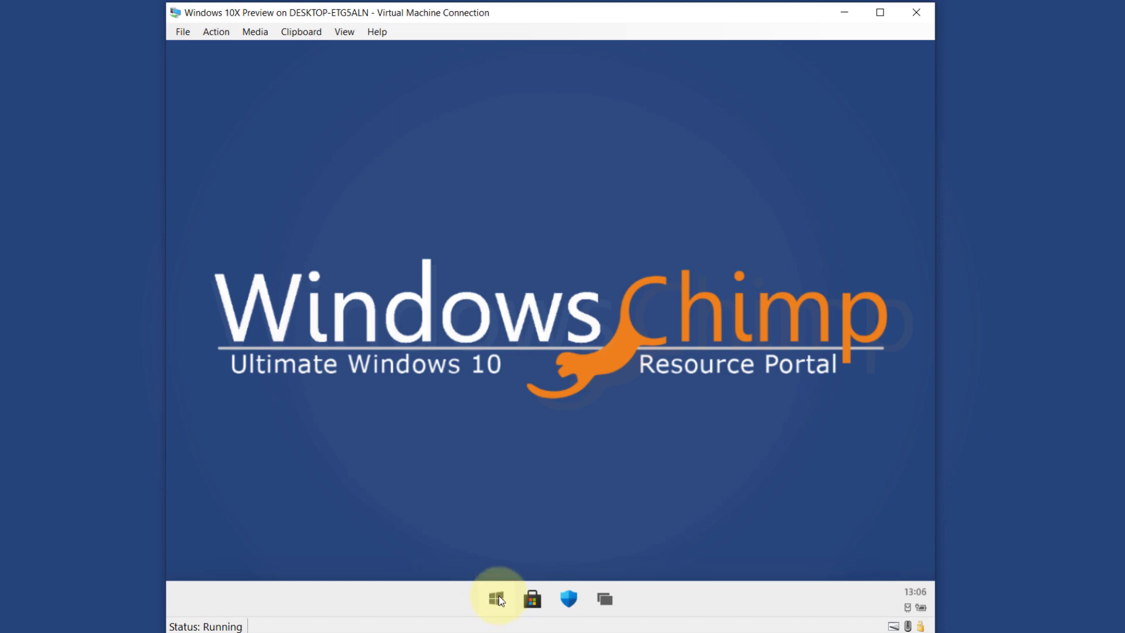
click(498, 597)
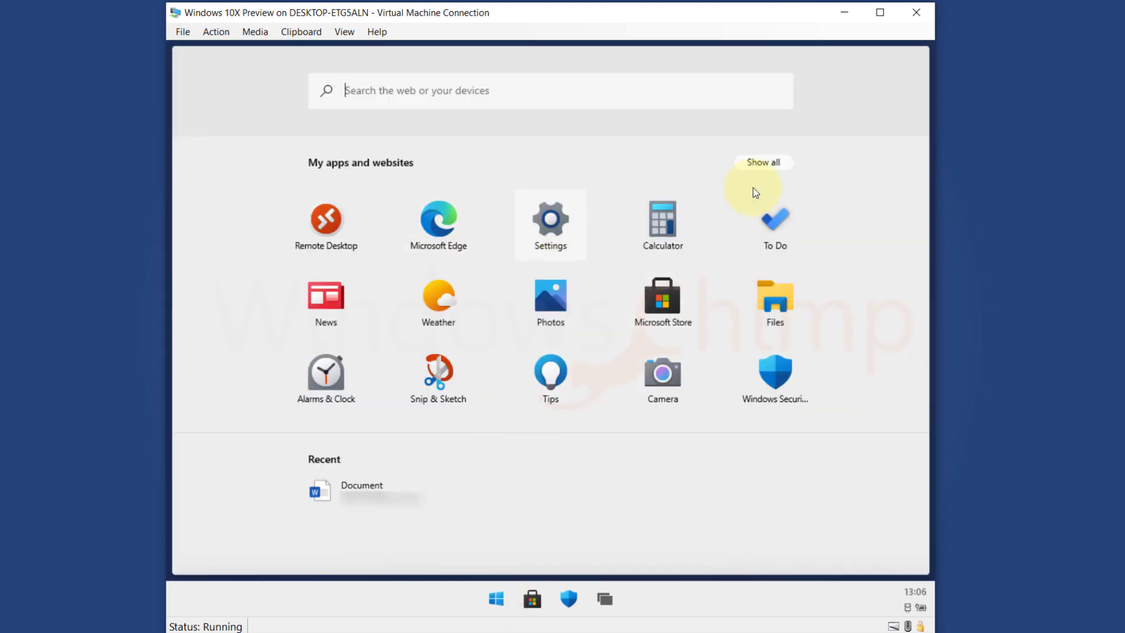
click(759, 163)
scroll(634, 420, down, 2)
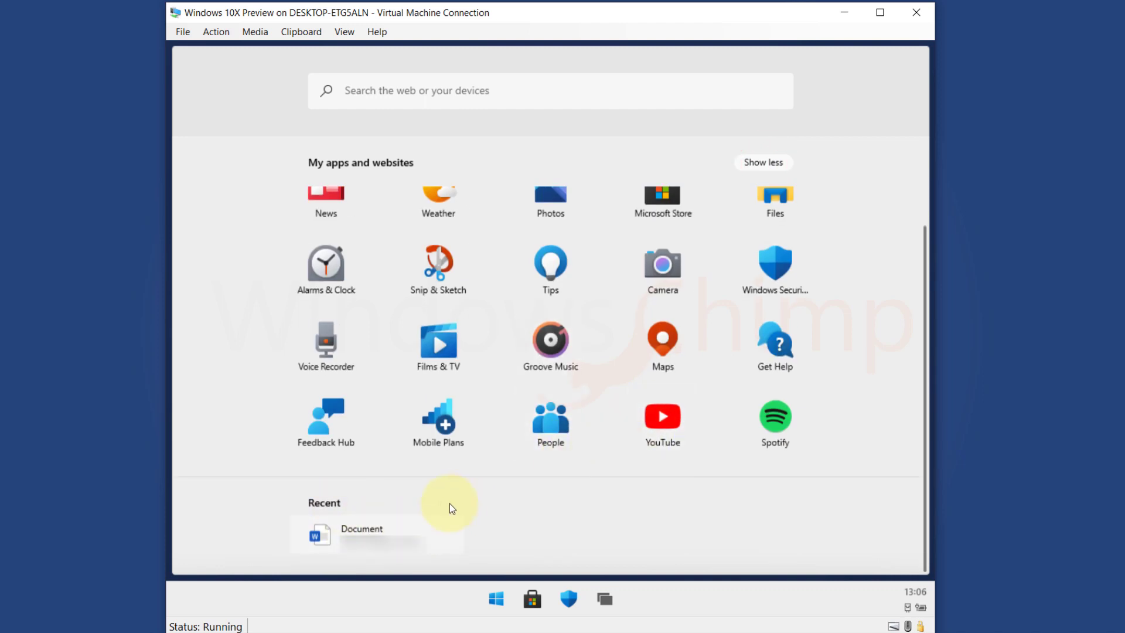
scroll(641, 355, up, 2)
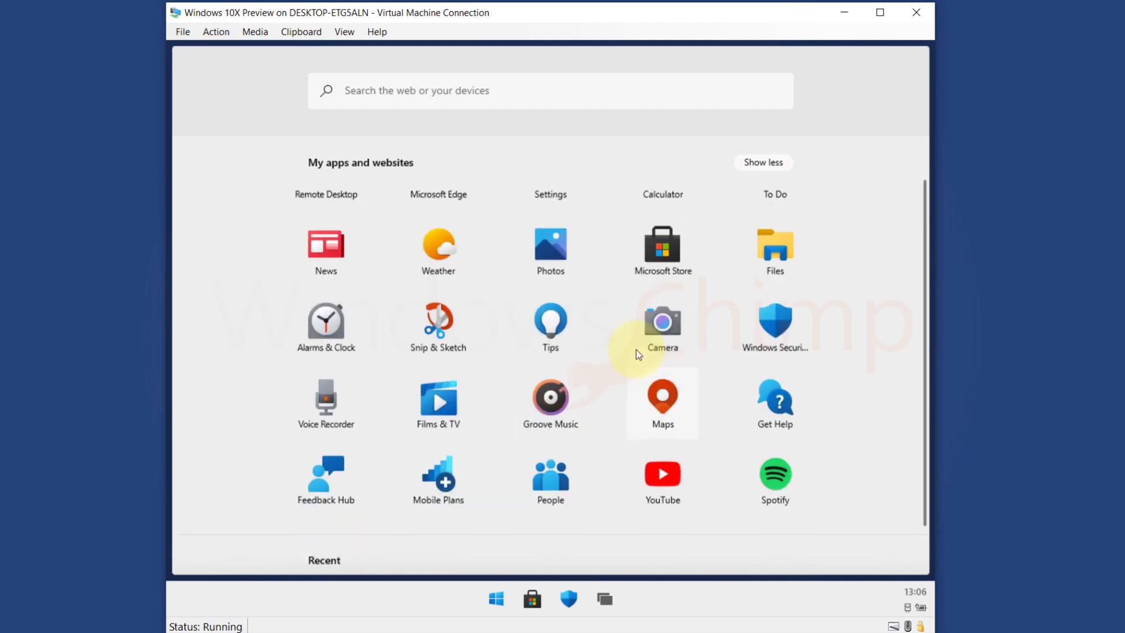
click(392, 91)
text(c)
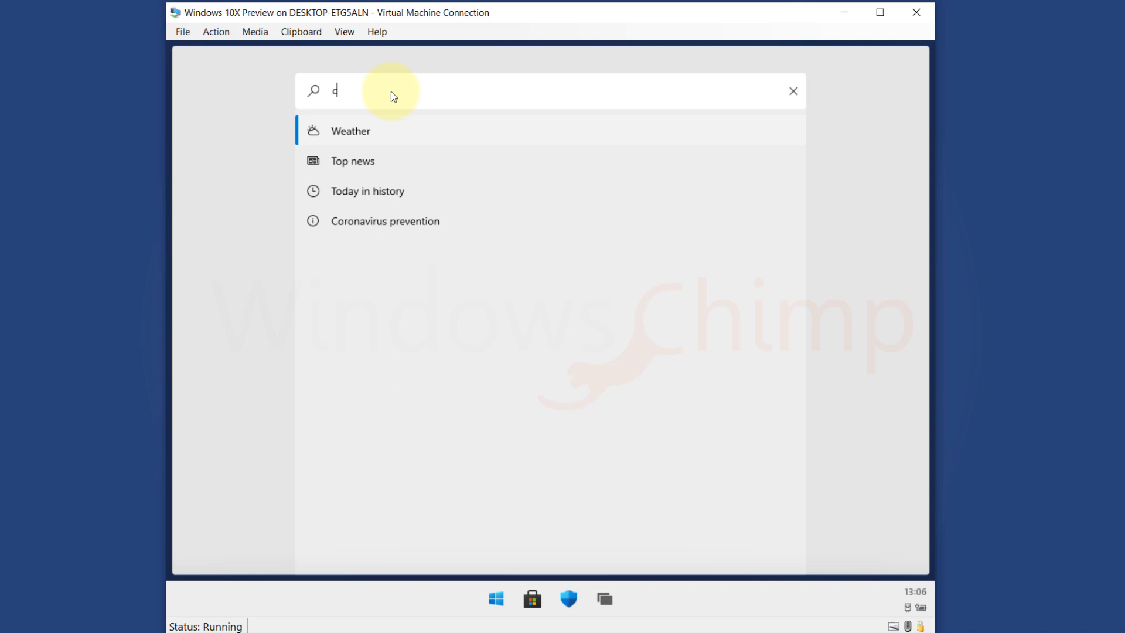
text(oro)
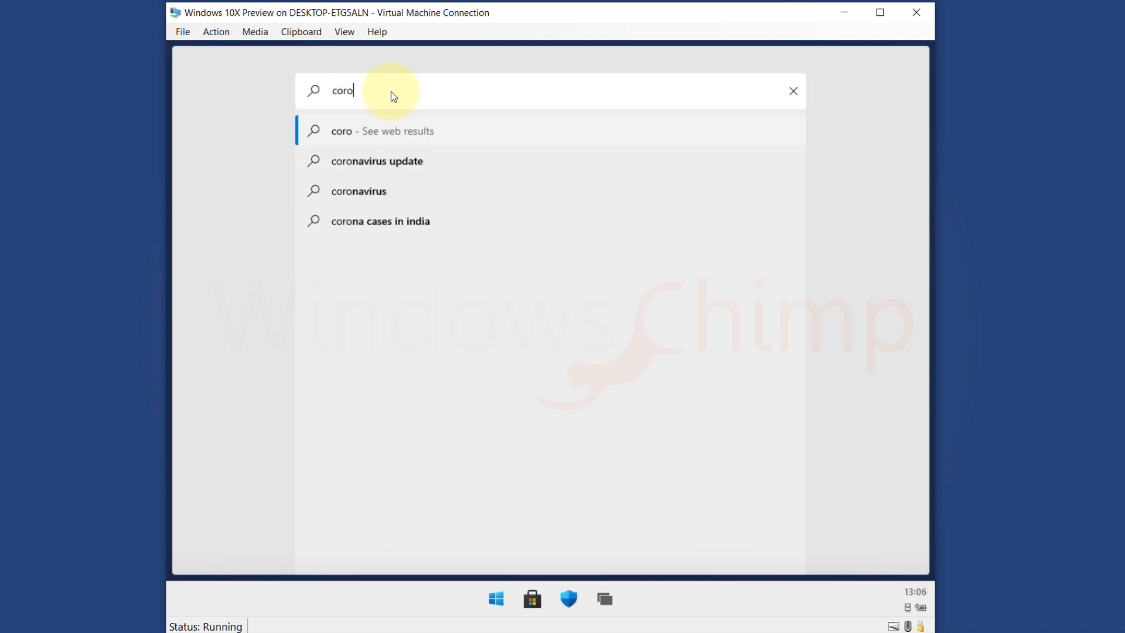
text(navirus)
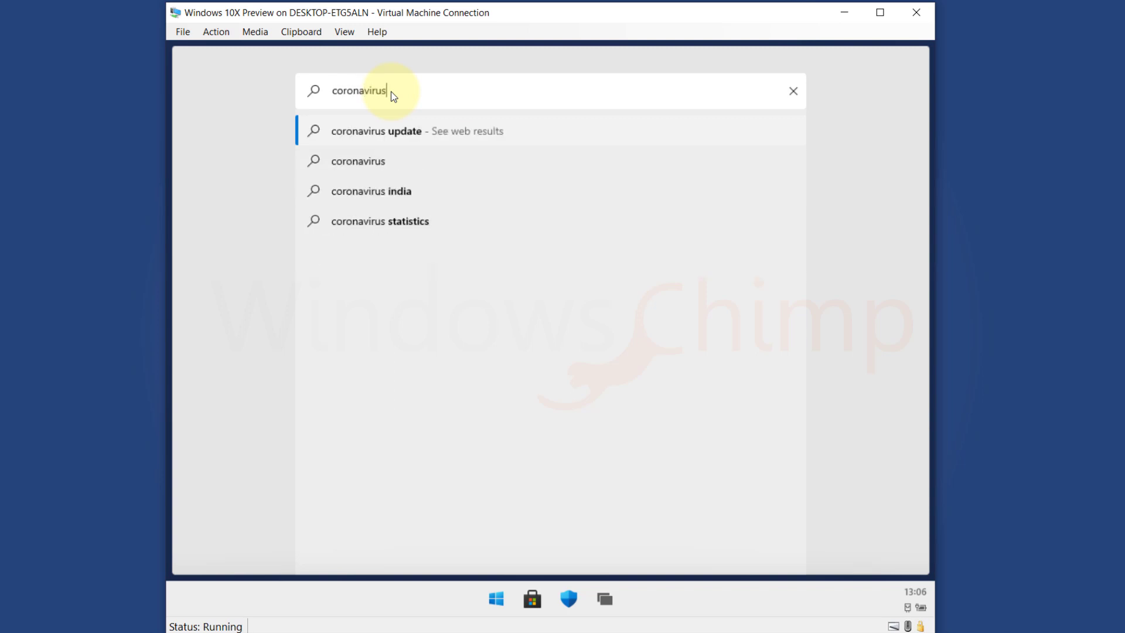
click(378, 135)
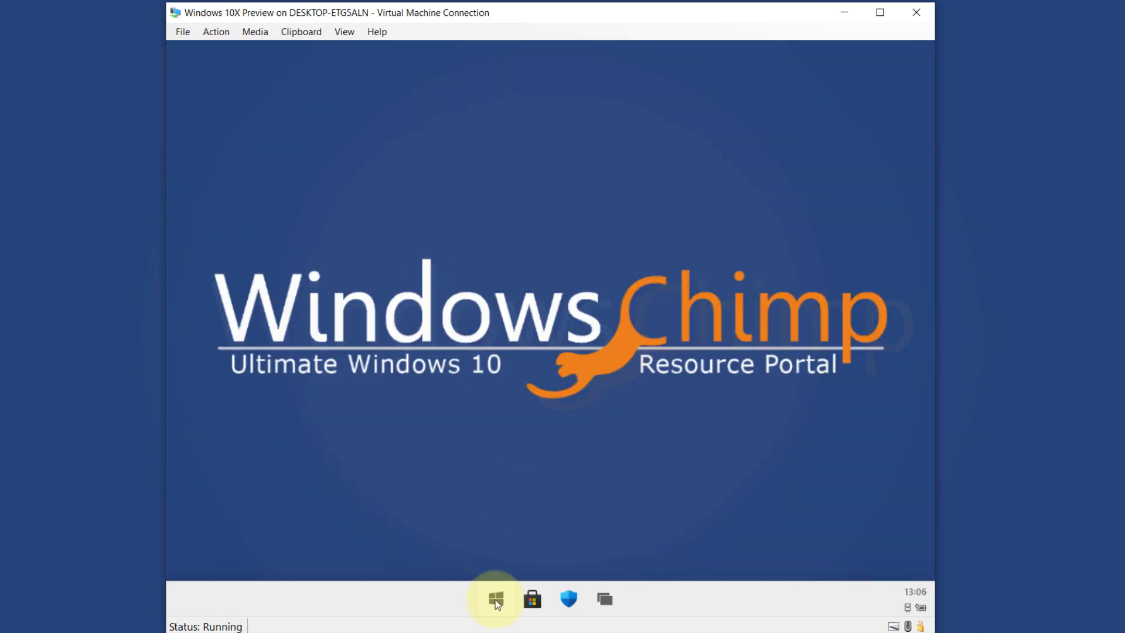
- Move Calculator ahead of Settings in the launcher and pin it to the taskbar
click(496, 600)
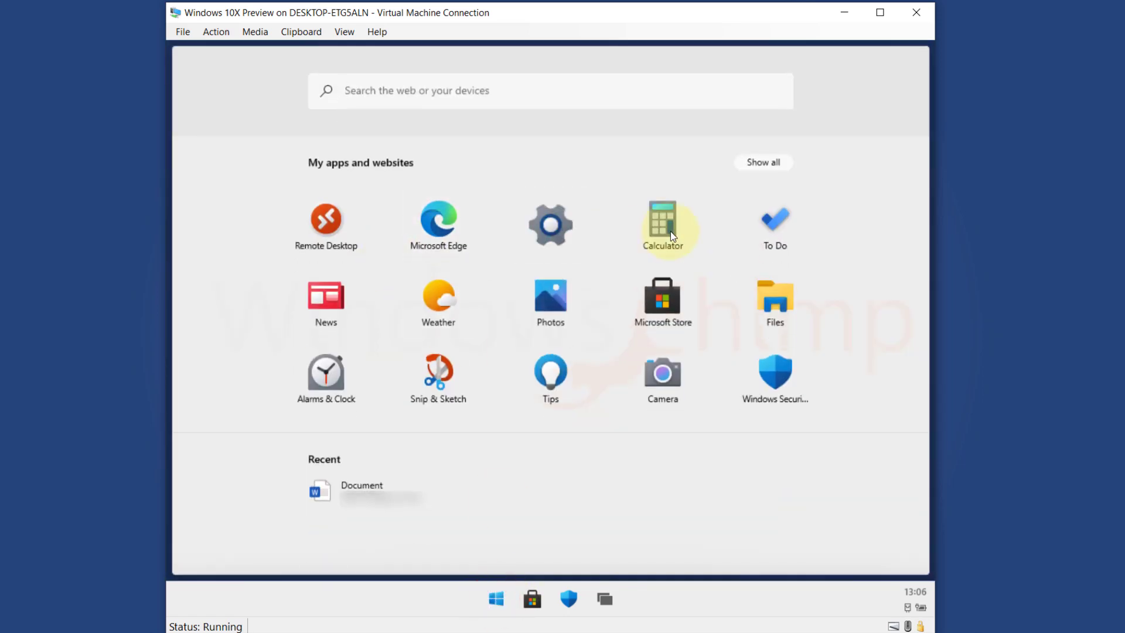
drag(670, 230, 684, 229)
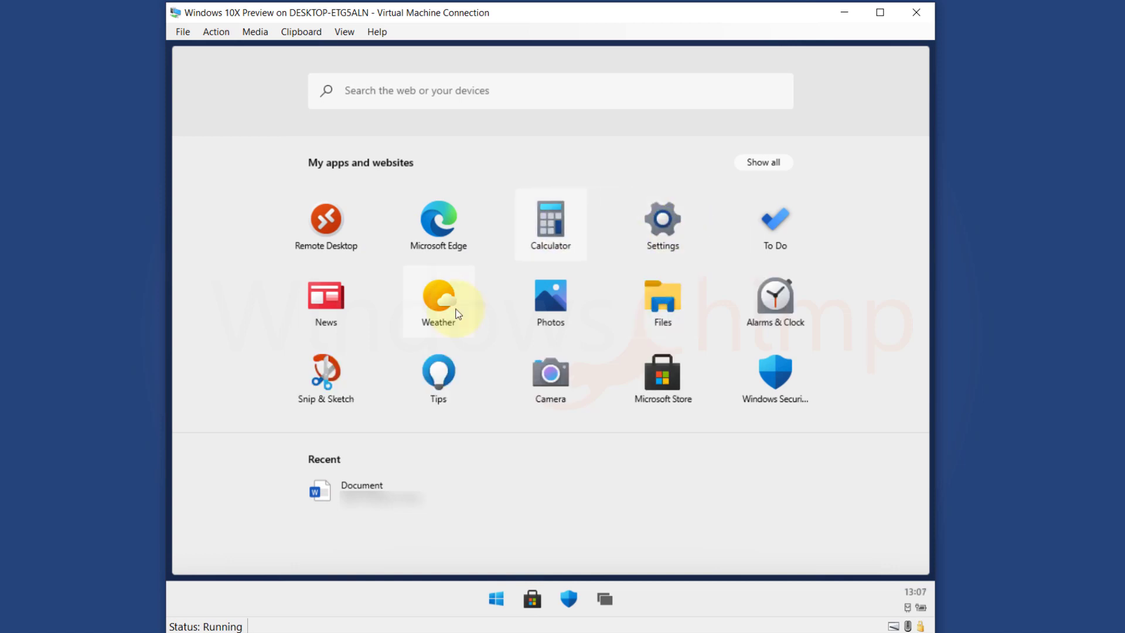
right_click(546, 225)
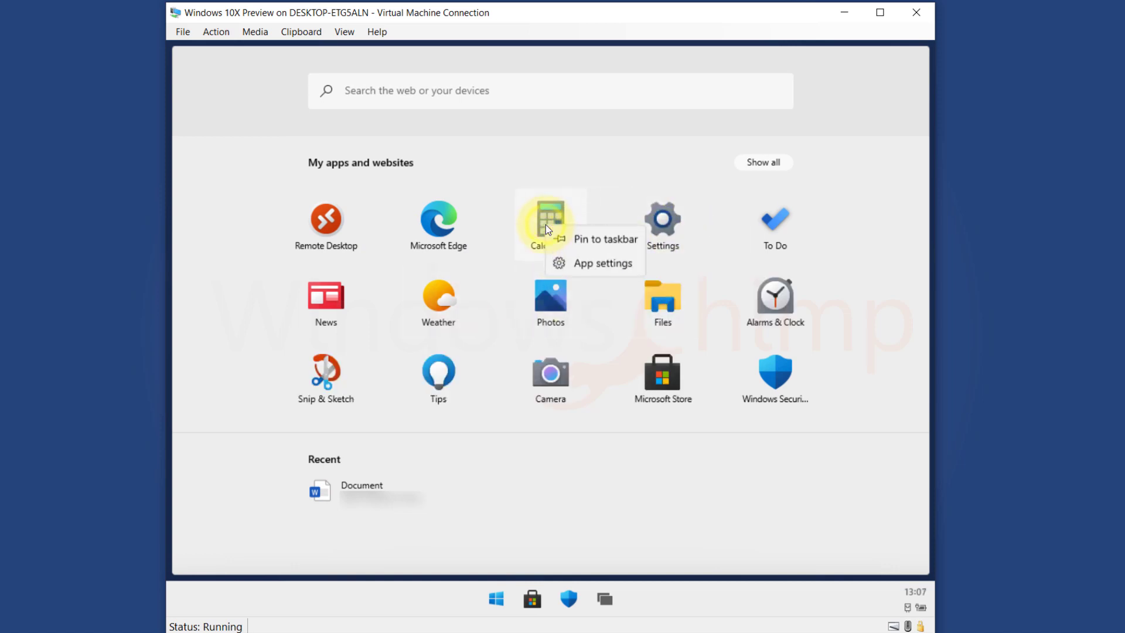
click(599, 241)
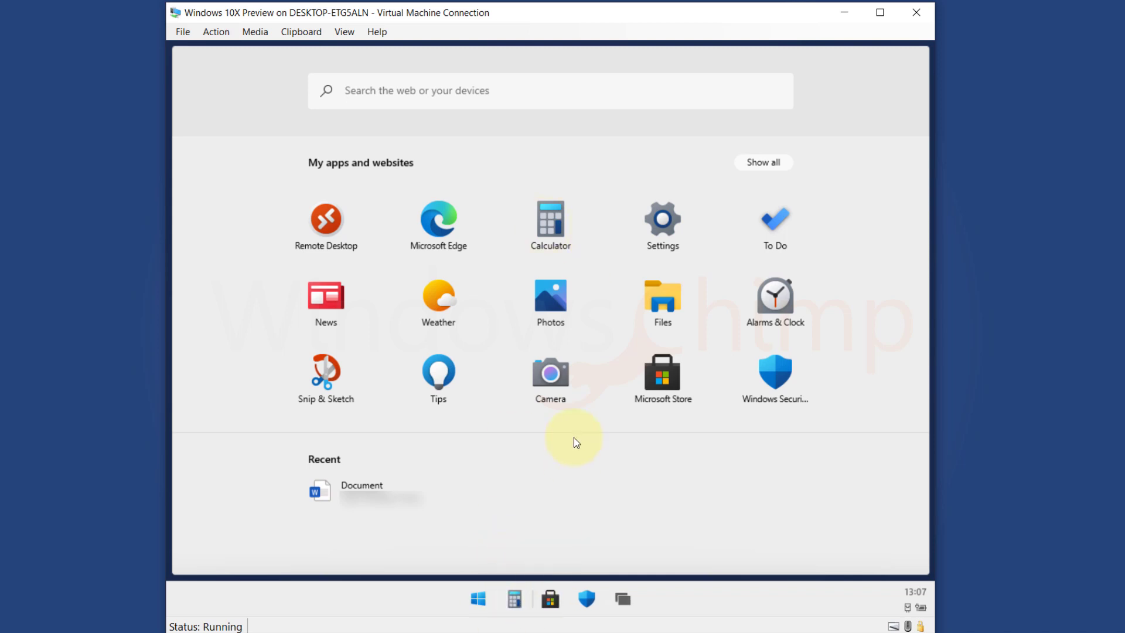
- View the Photos app settings page, then close it
right_click(550, 299)
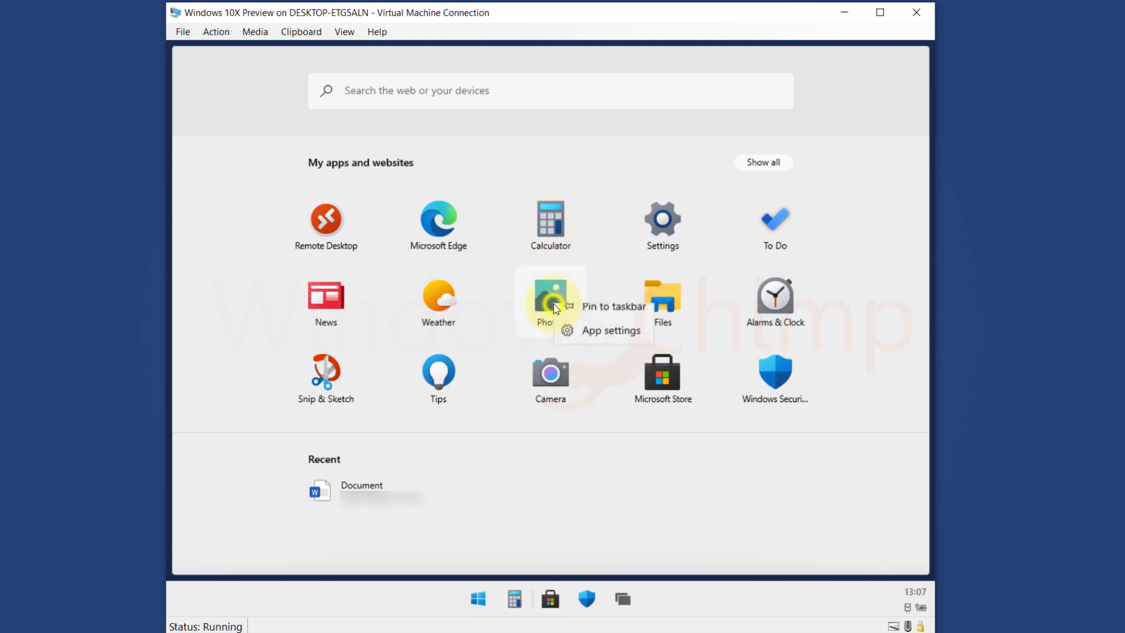
click(607, 341)
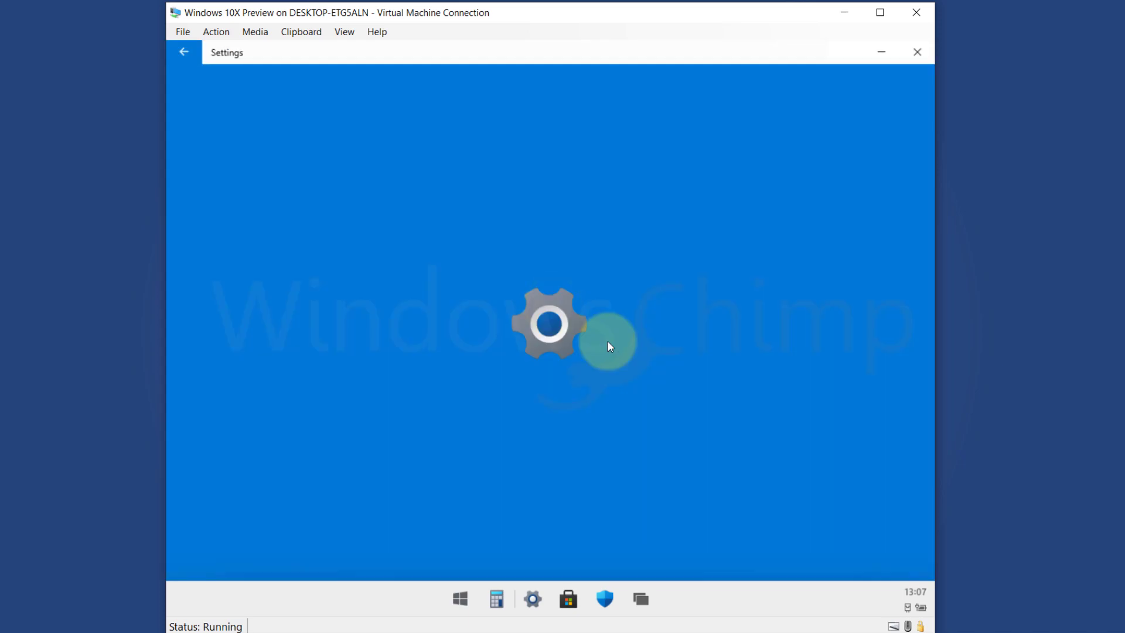
scroll(399, 369, down, 5)
scroll(439, 394, up, 5)
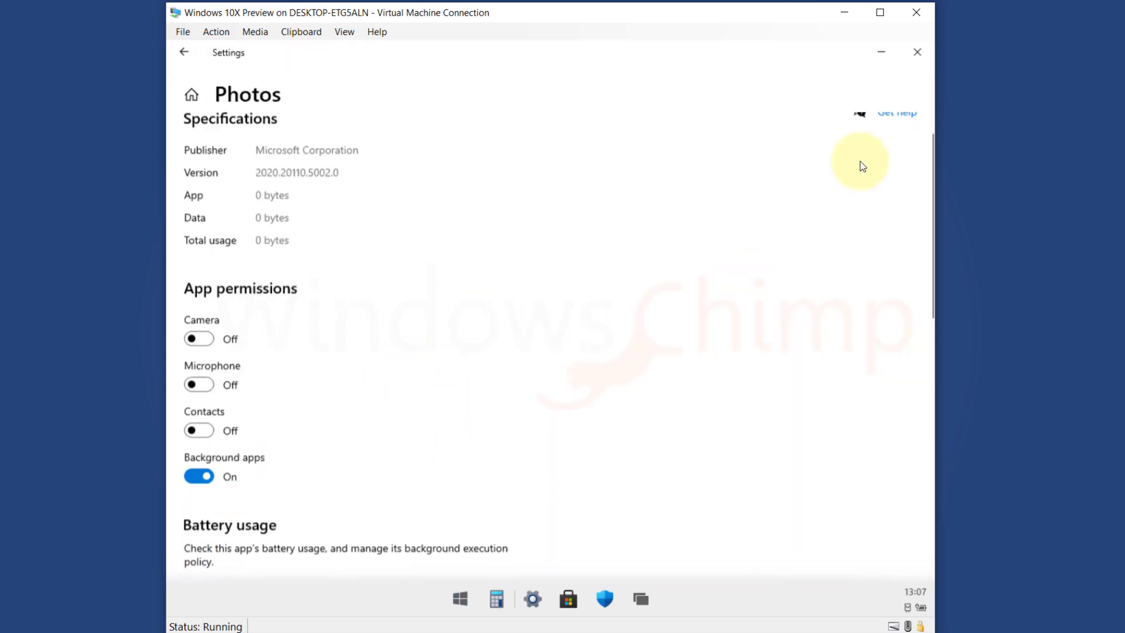
click(929, 52)
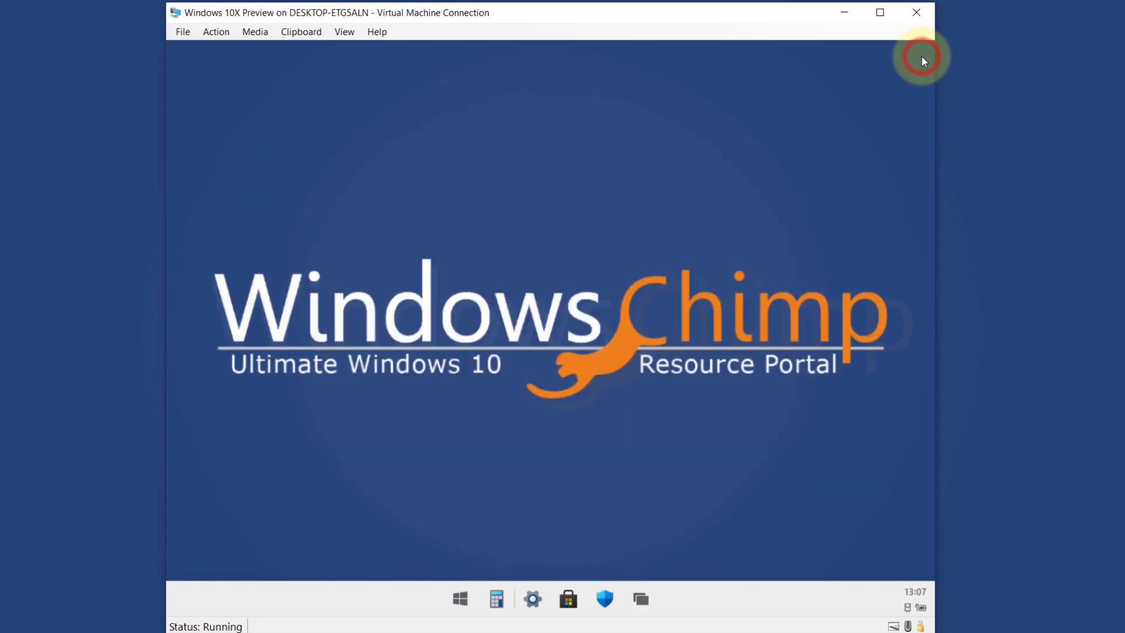
- Open and minimize Microsoft Store, then launch Calculator in Standard mode from the launcher
click(479, 599)
click(479, 599)
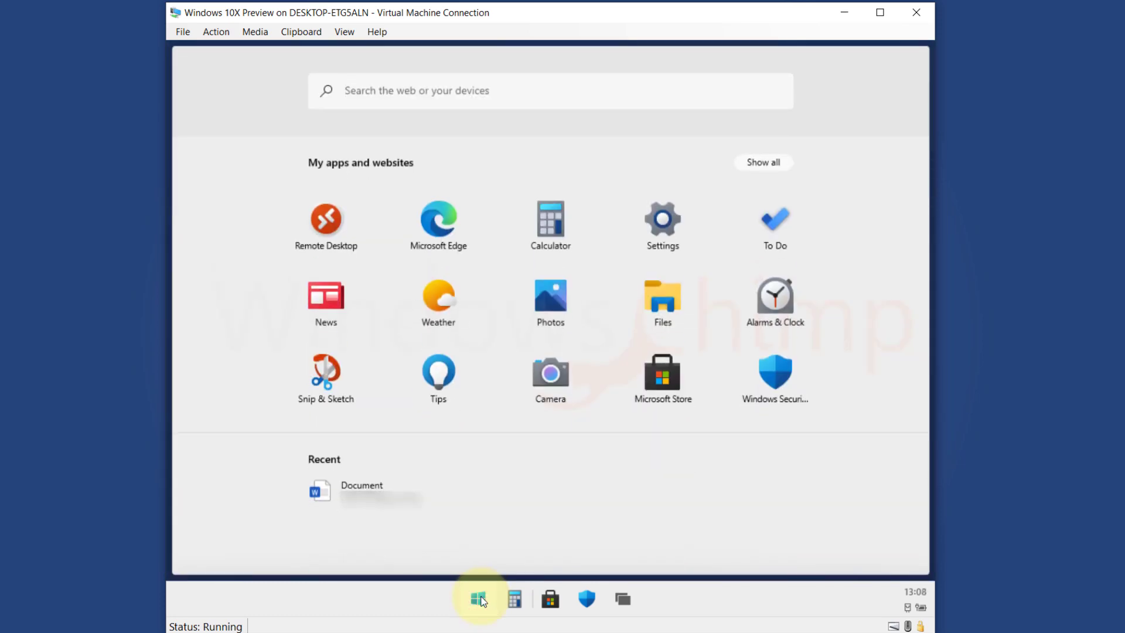
click(479, 598)
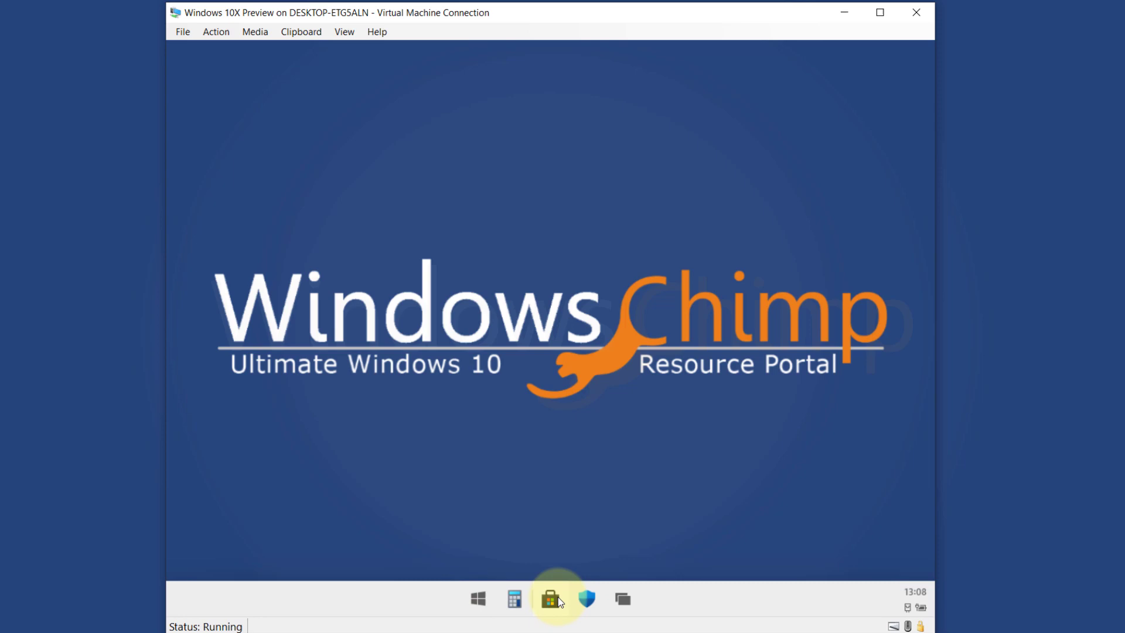
click(550, 598)
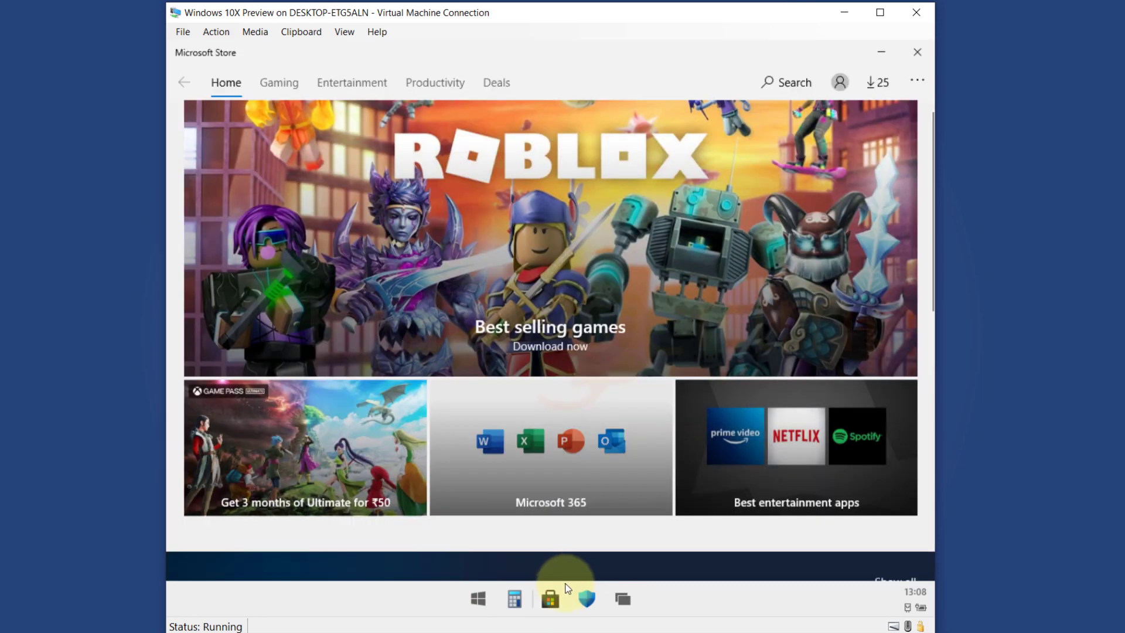
click(884, 53)
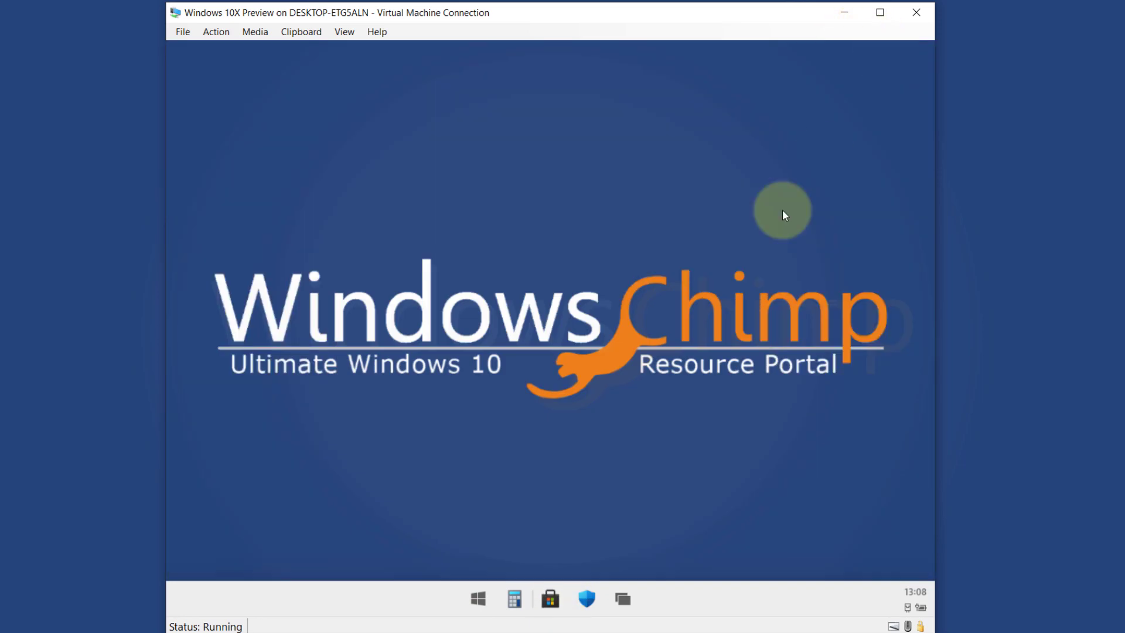
click(478, 596)
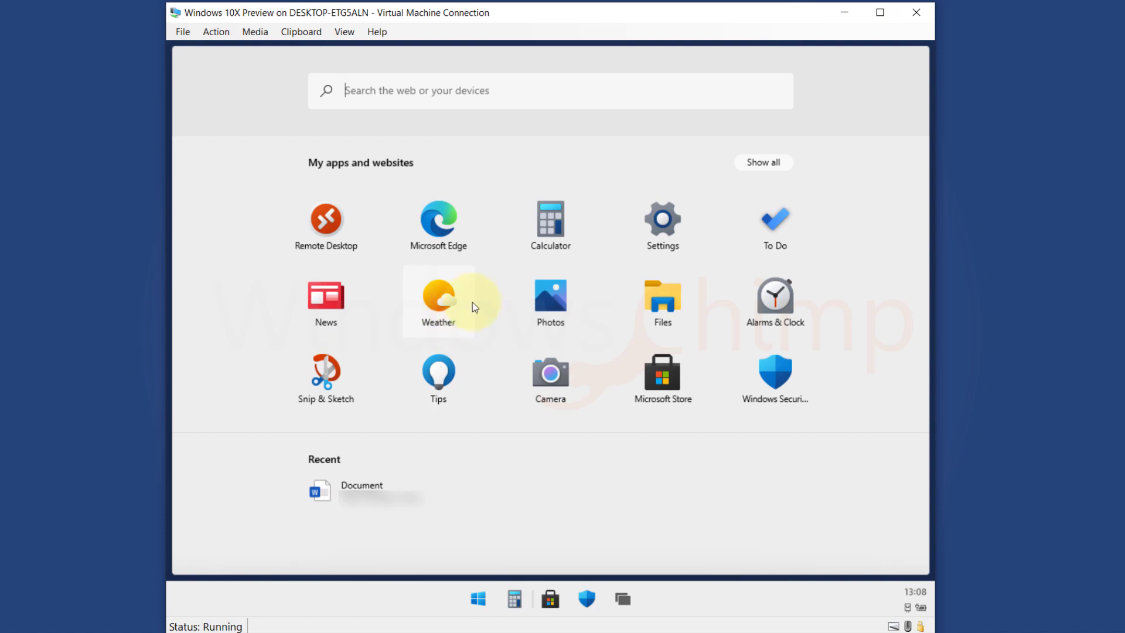
click(554, 228)
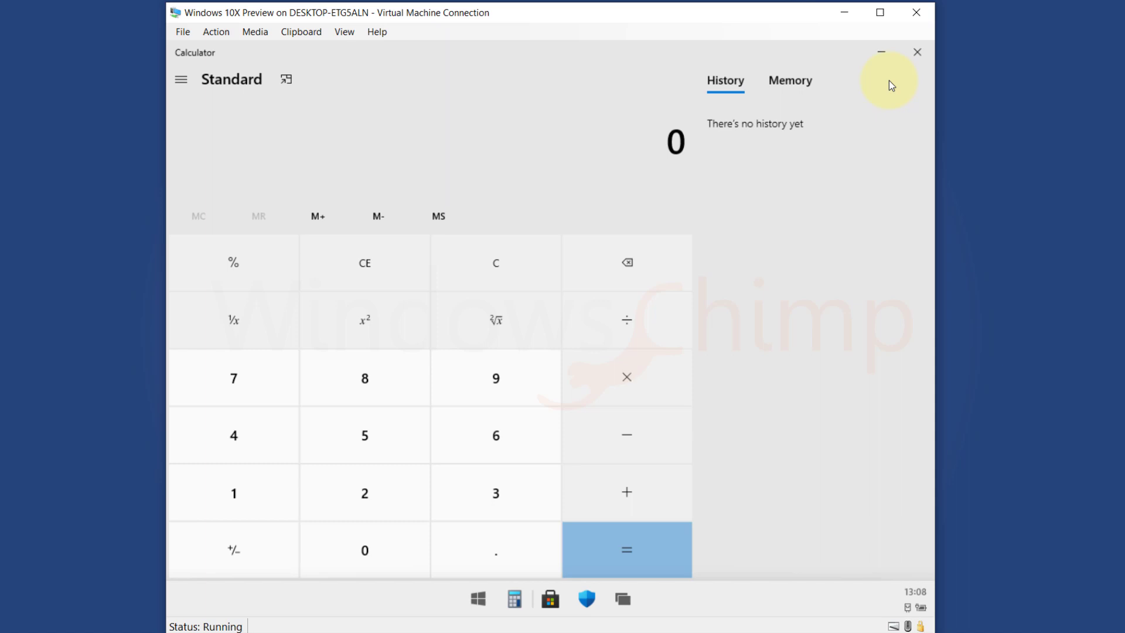
- Snap Calculator left and Windows Security right, dismissing Microsoft Store from Snap Assist
drag(648, 51, 253, 84)
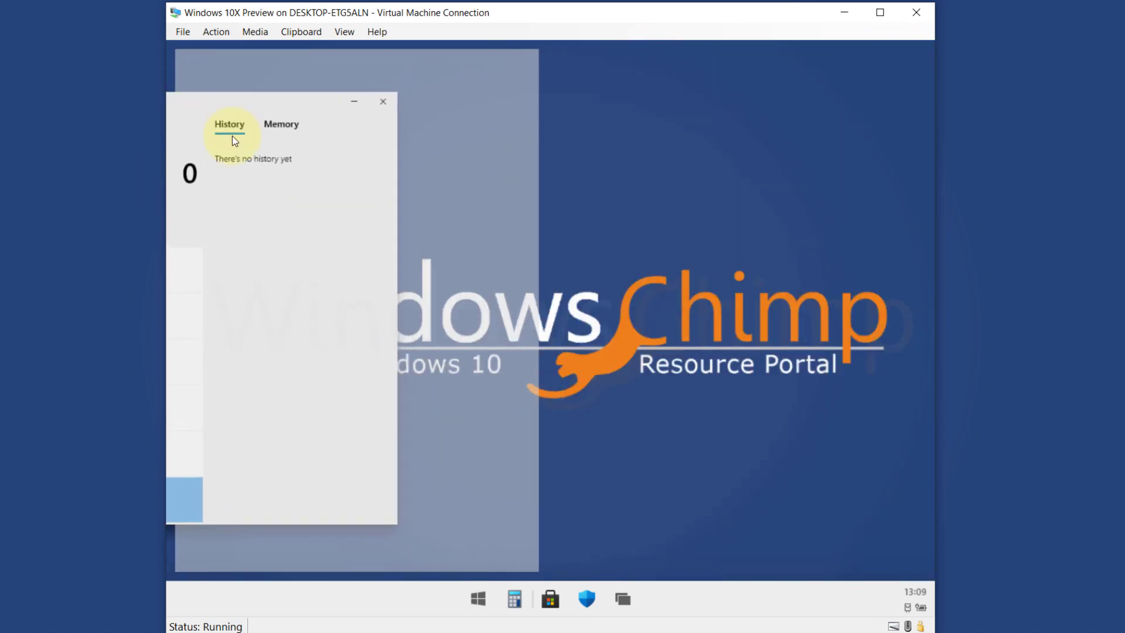
drag(253, 84, 420, 146)
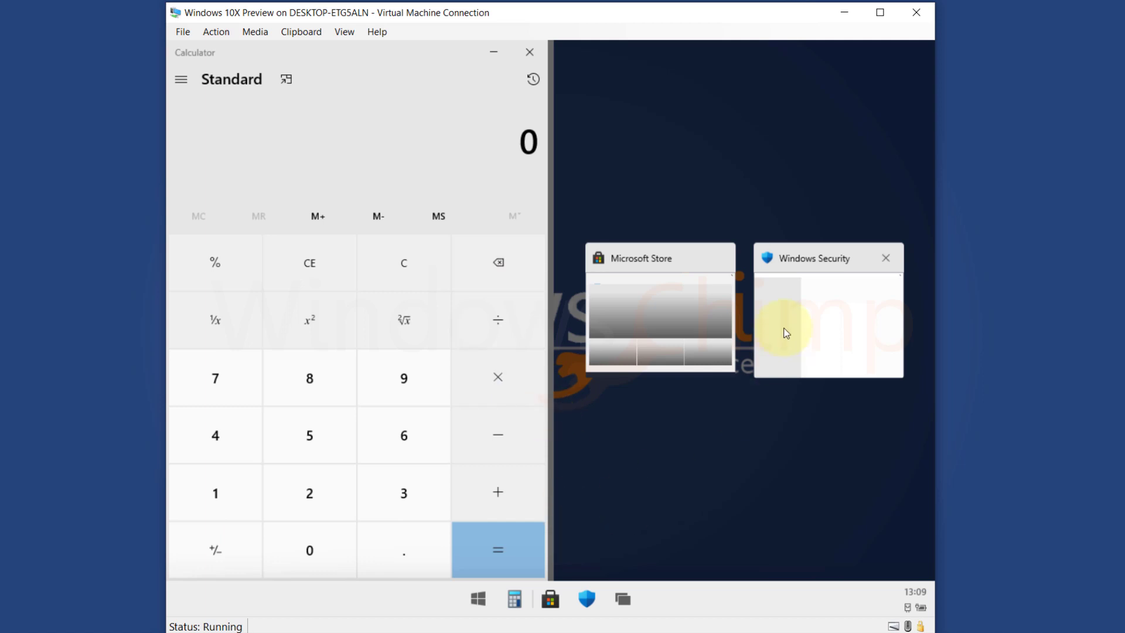
click(716, 258)
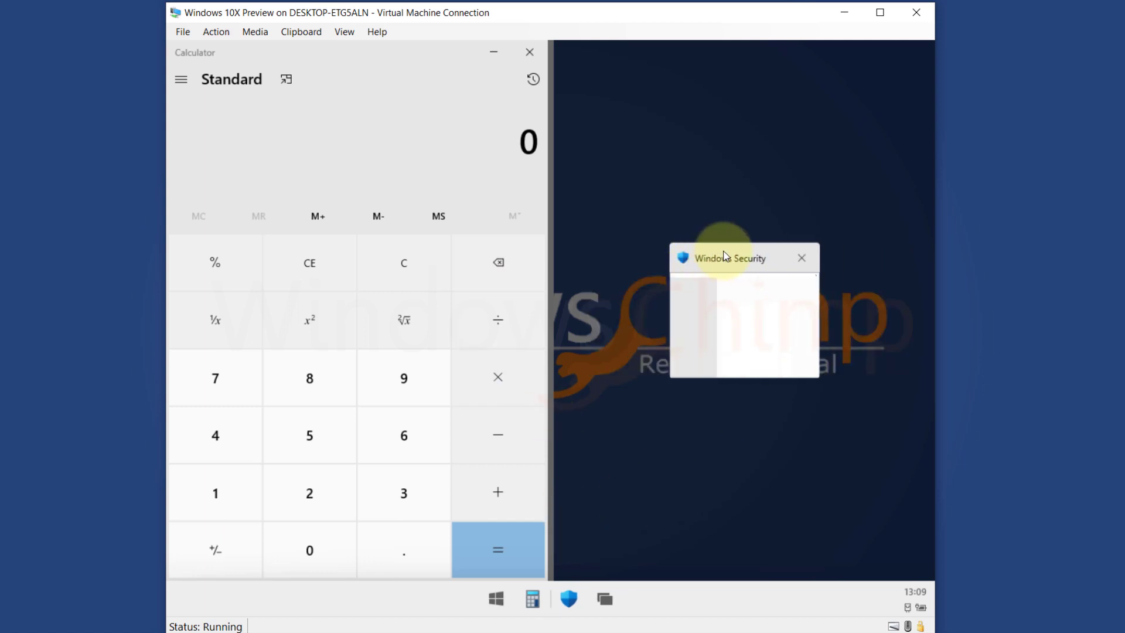
click(738, 264)
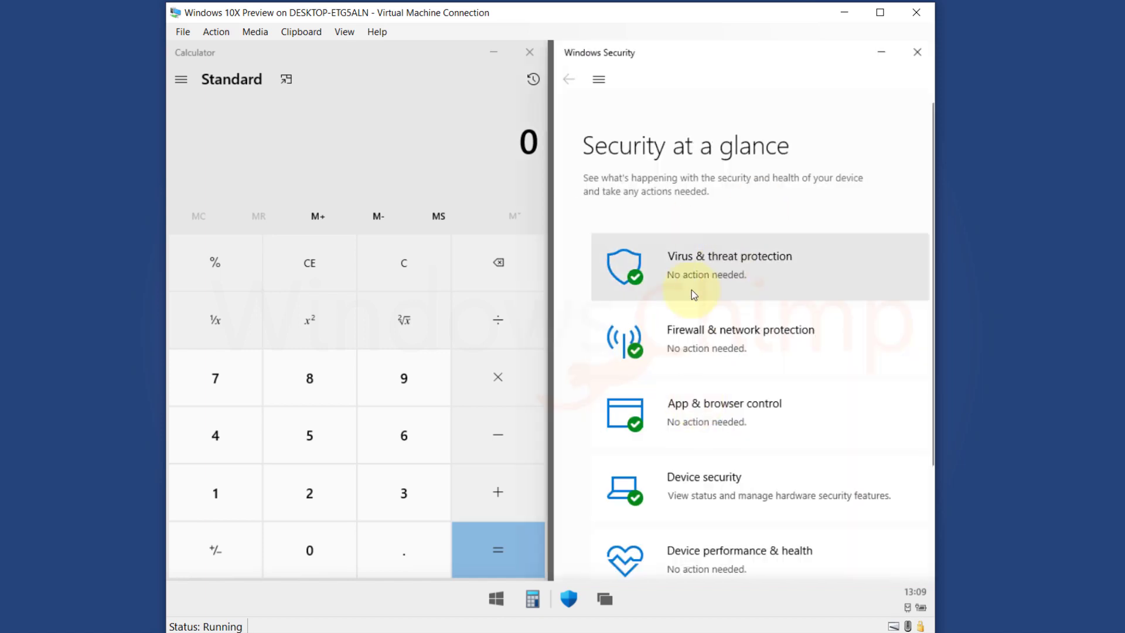
scroll(702, 327, down, 2)
scroll(702, 327, up, 2)
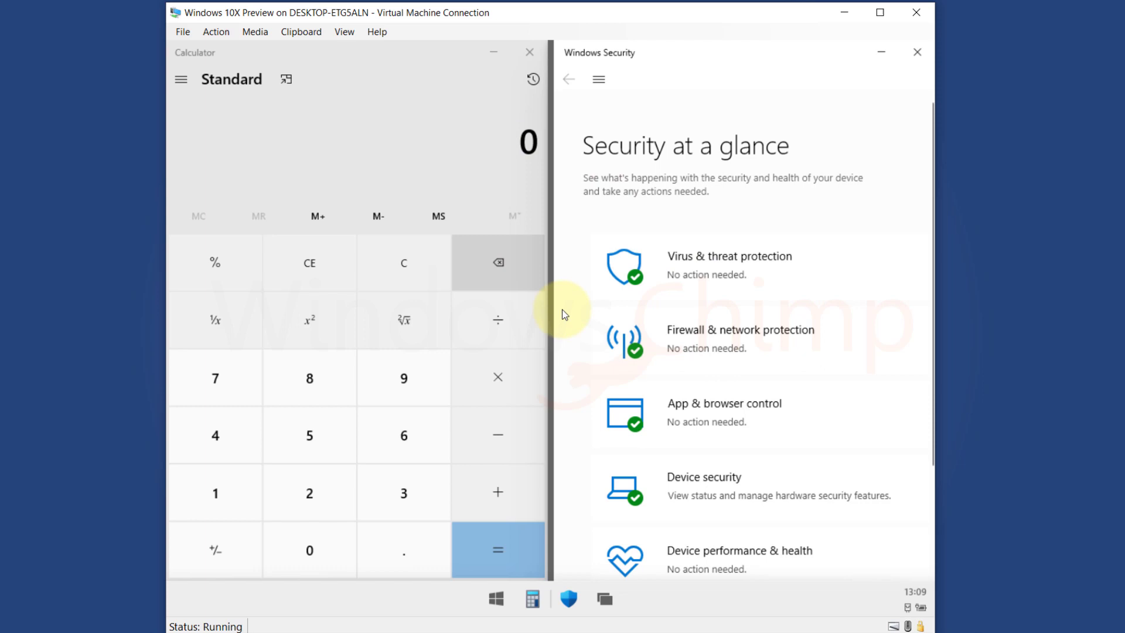
scroll(707, 420, down, 2)
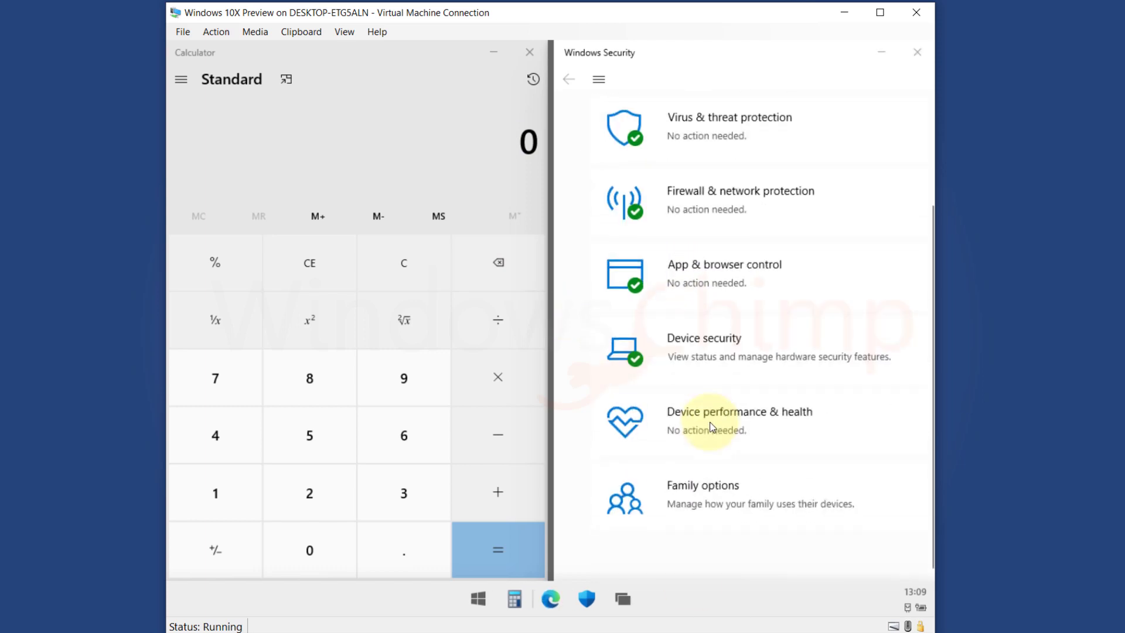
scroll(707, 420, up, 2)
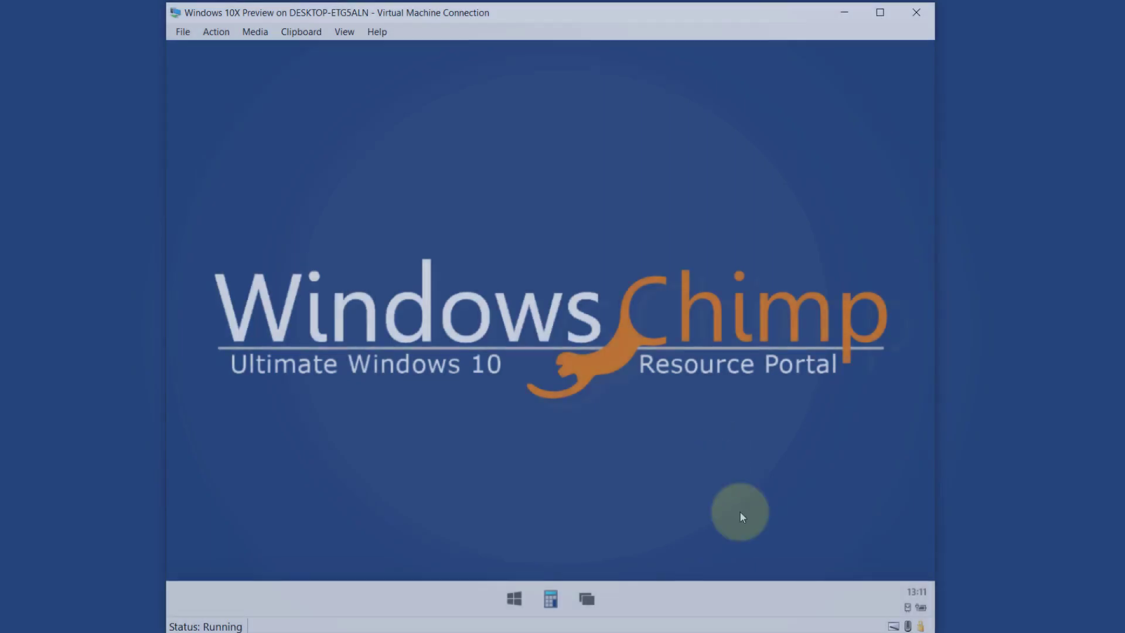
- Restore volume near full and set audio output back to the virtual audio device
click(912, 608)
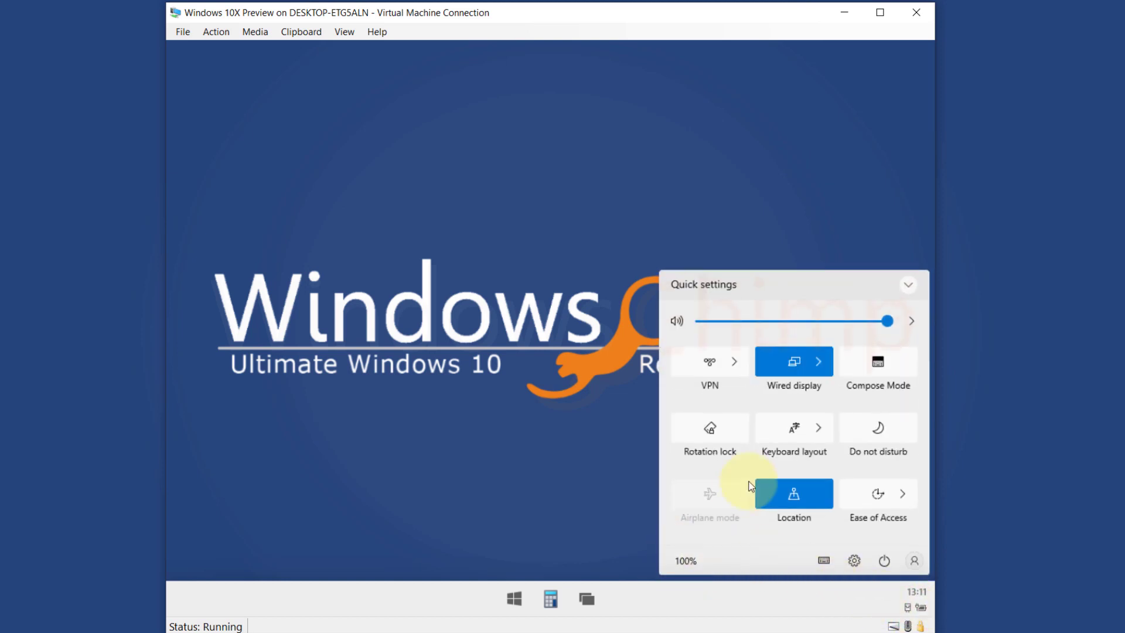
click(785, 321)
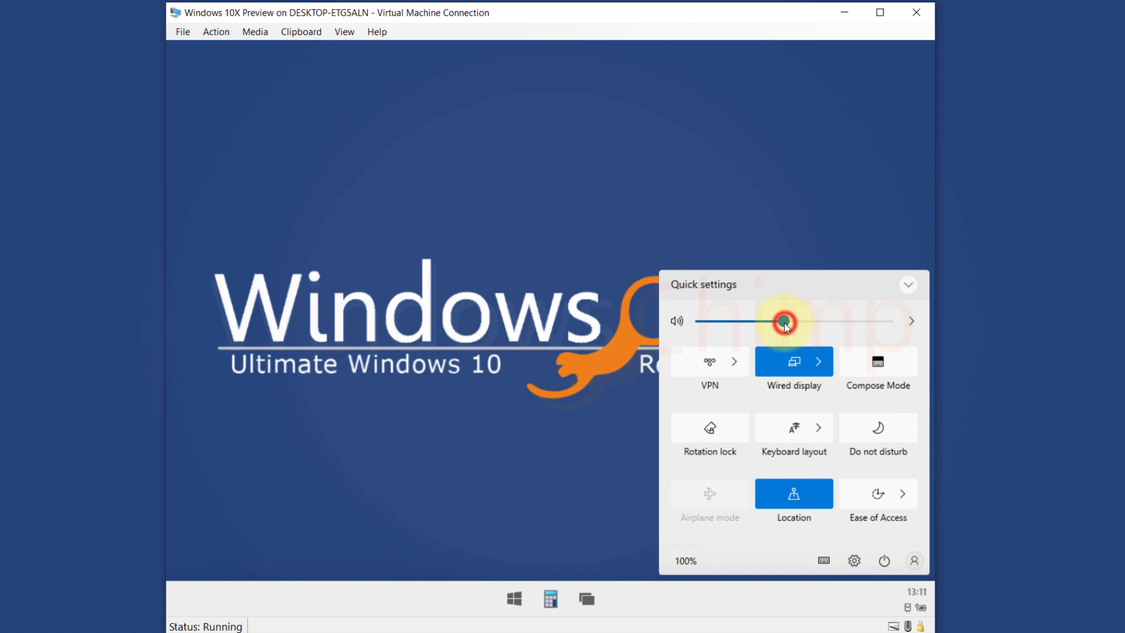
drag(763, 322, 877, 324)
click(912, 322)
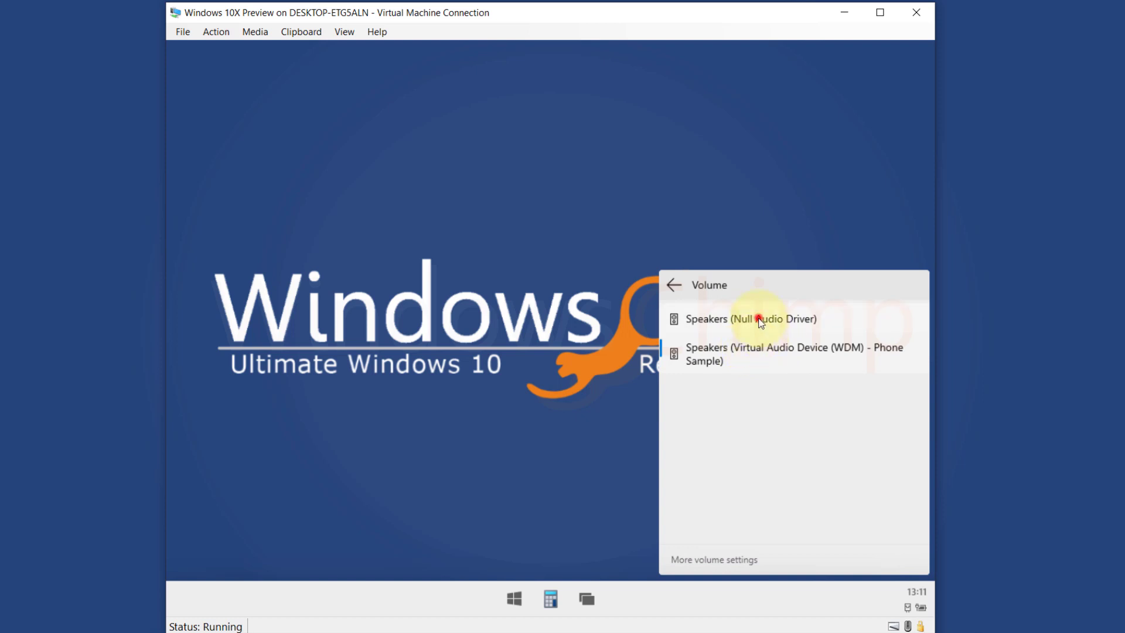
click(731, 319)
click(787, 353)
click(675, 285)
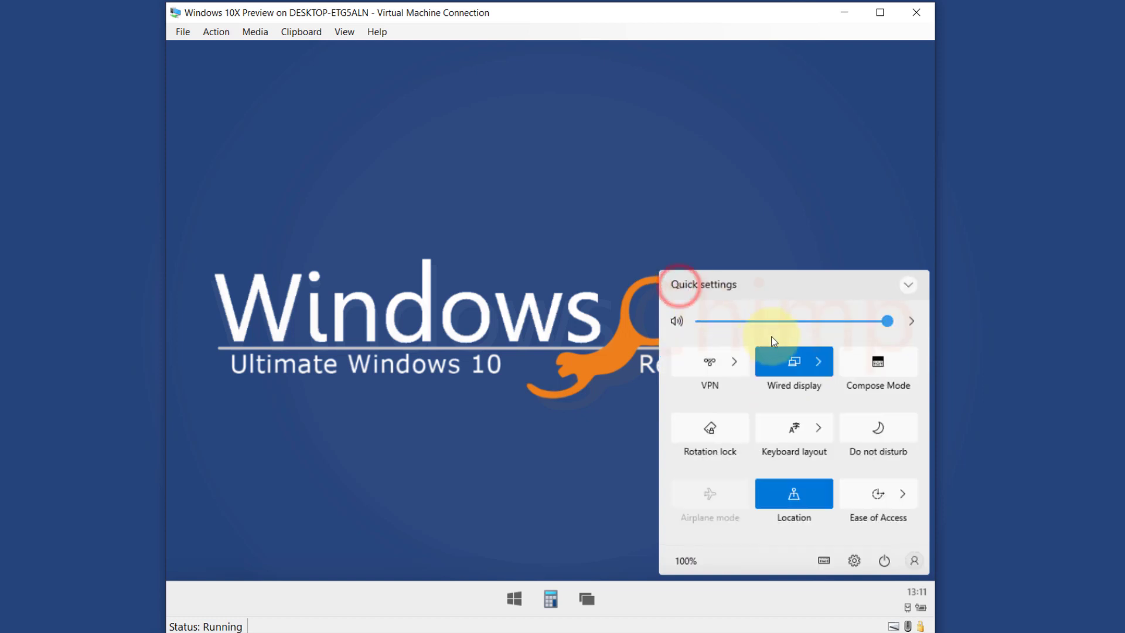
- View the power options, cancel them, and reopen Quick settings
click(884, 560)
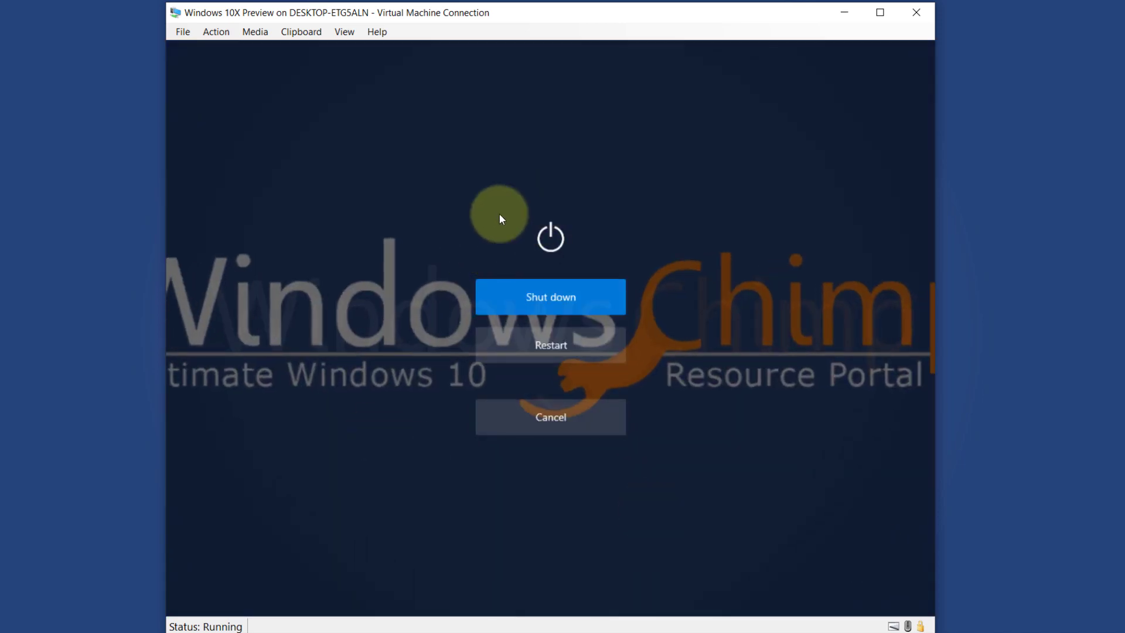
click(550, 423)
click(912, 593)
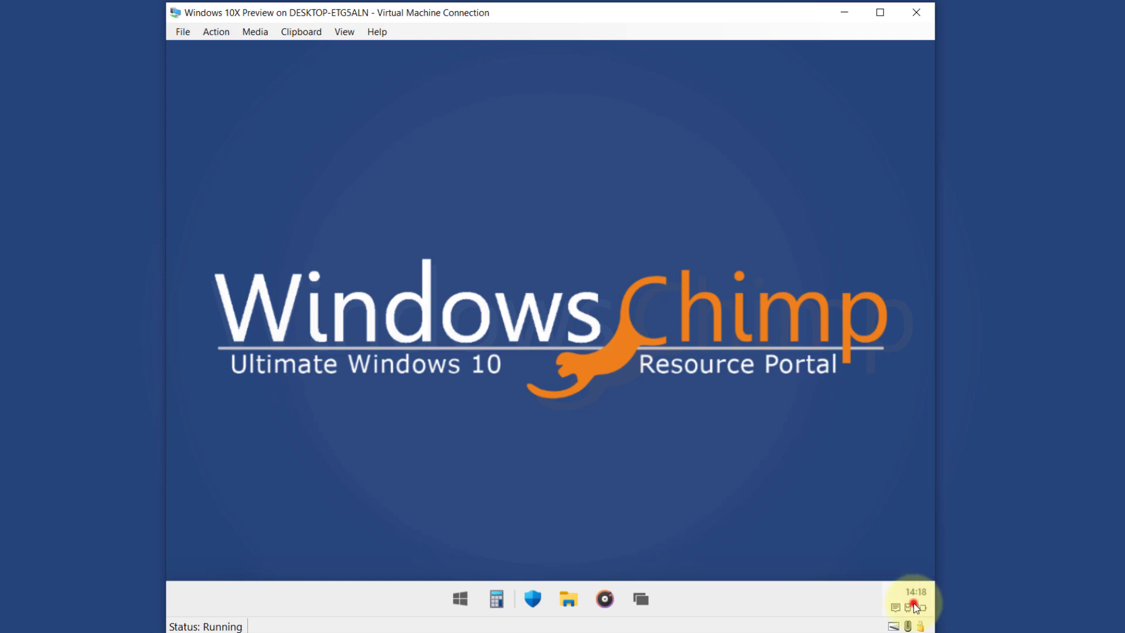
- Clear the Battery saver notification and toggle Groove Music playback
click(913, 603)
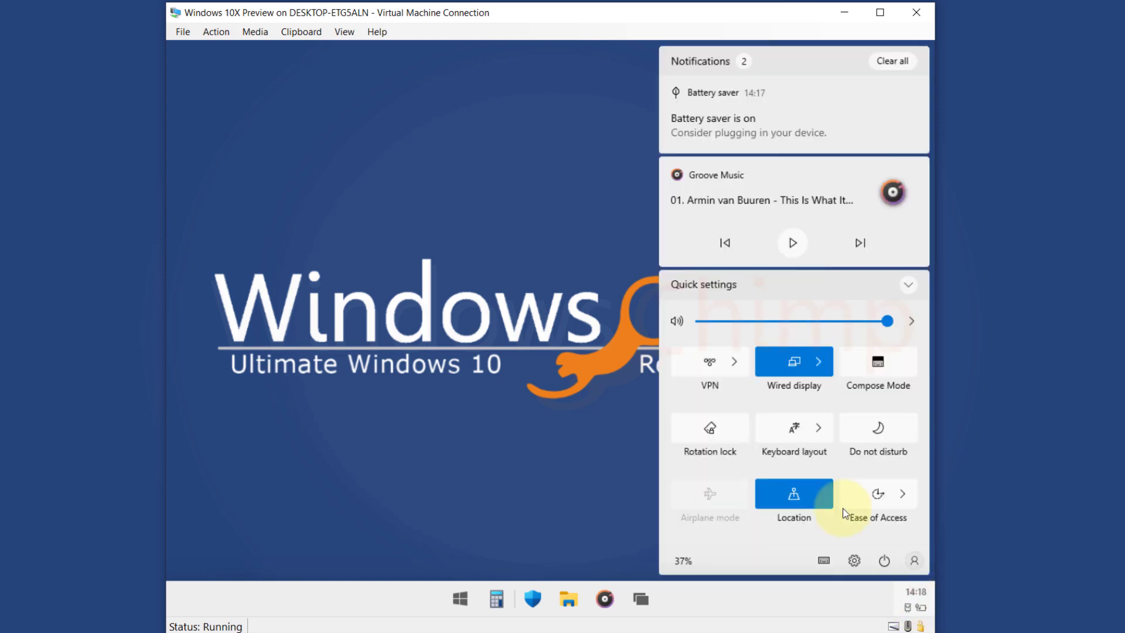
click(889, 62)
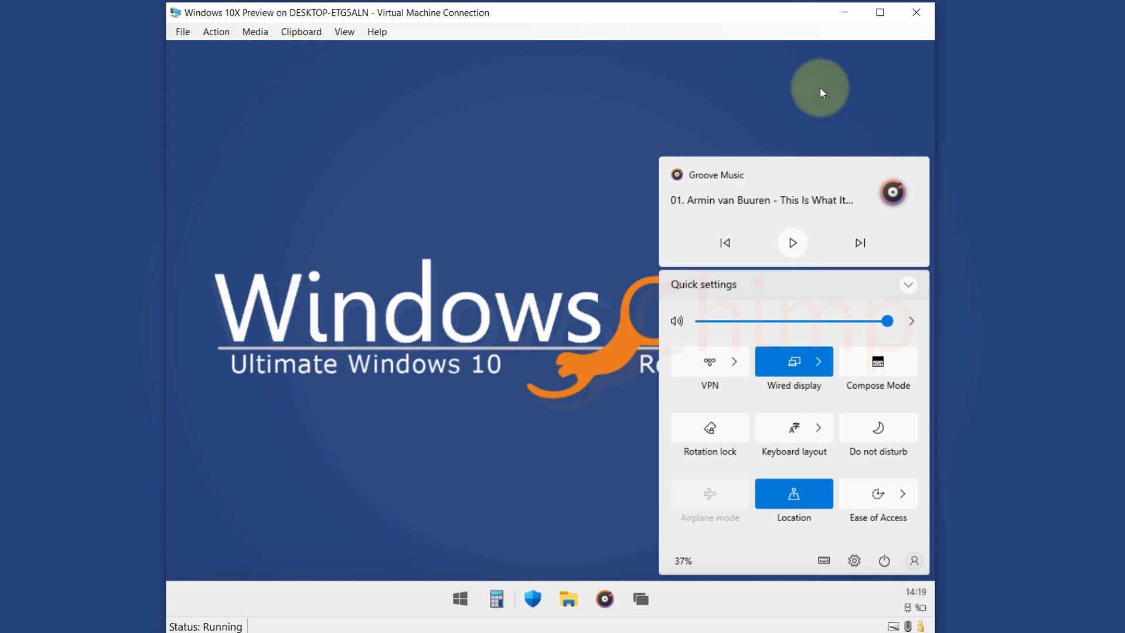
click(799, 246)
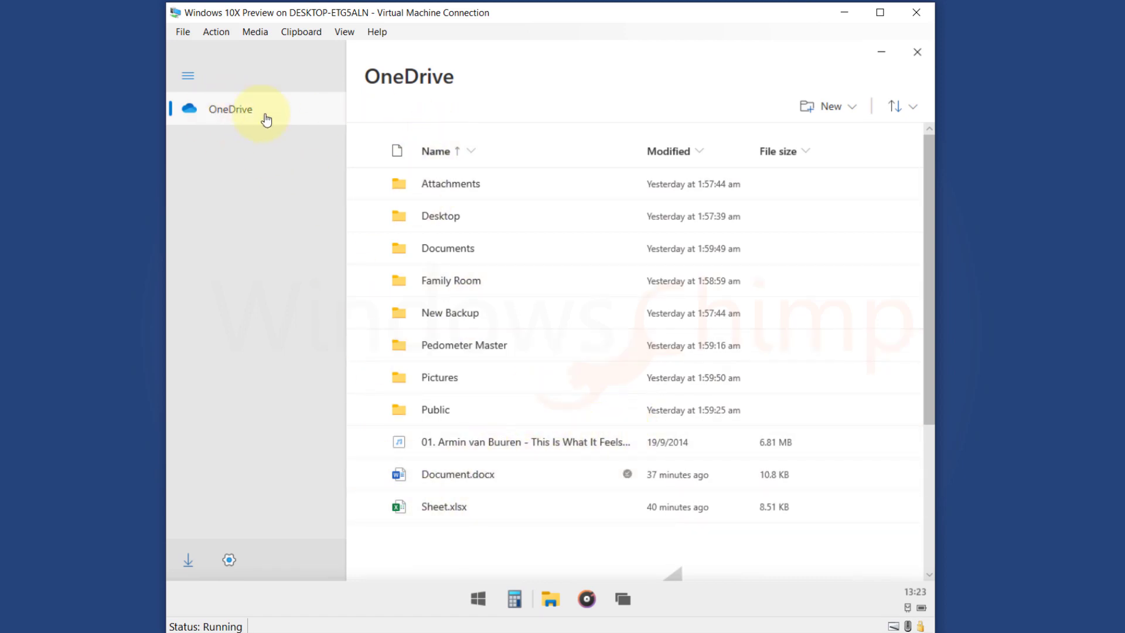
mouse_move(492, 474)
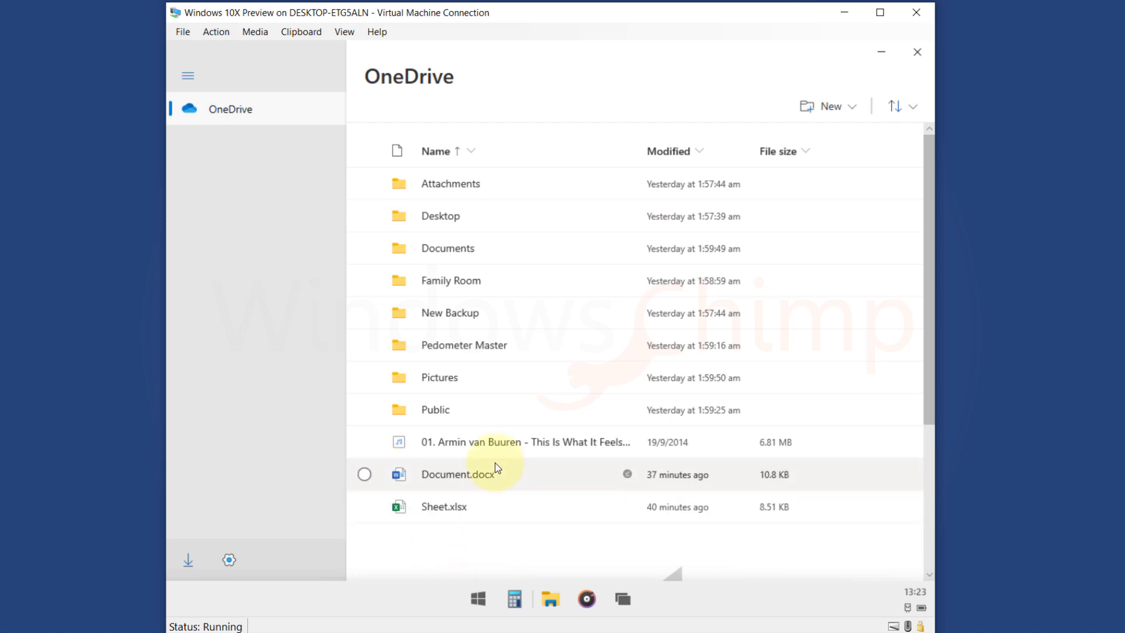
- View the Downloads folder with the Chrome and Spotify installers, then return to OneDrive
scroll(490, 477, down, 2)
scroll(447, 474, up, 2)
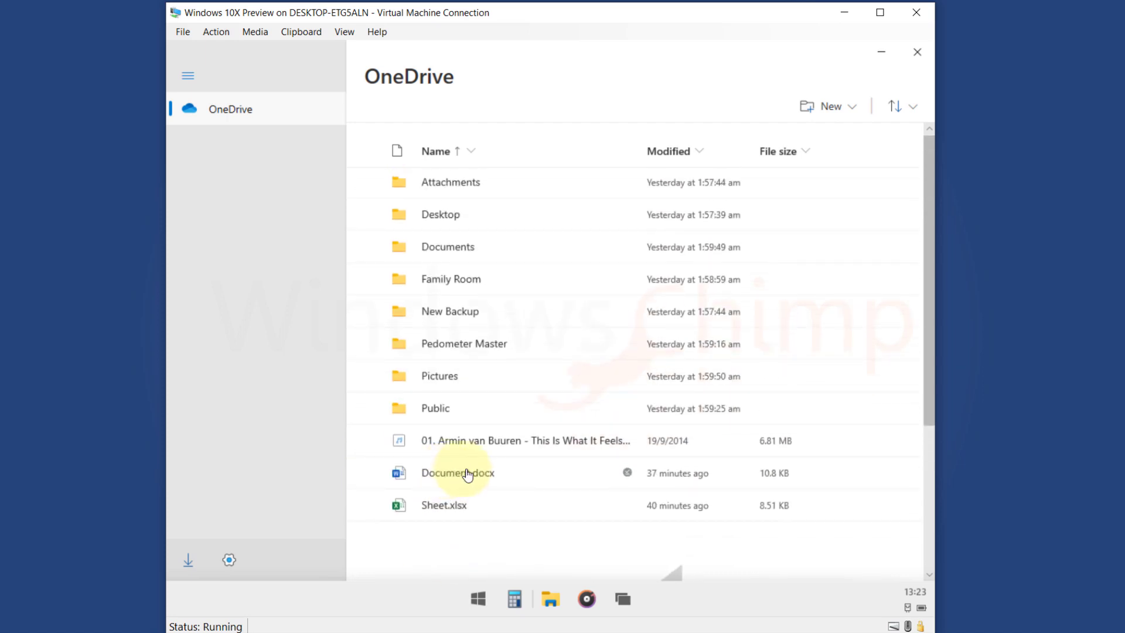
click(188, 562)
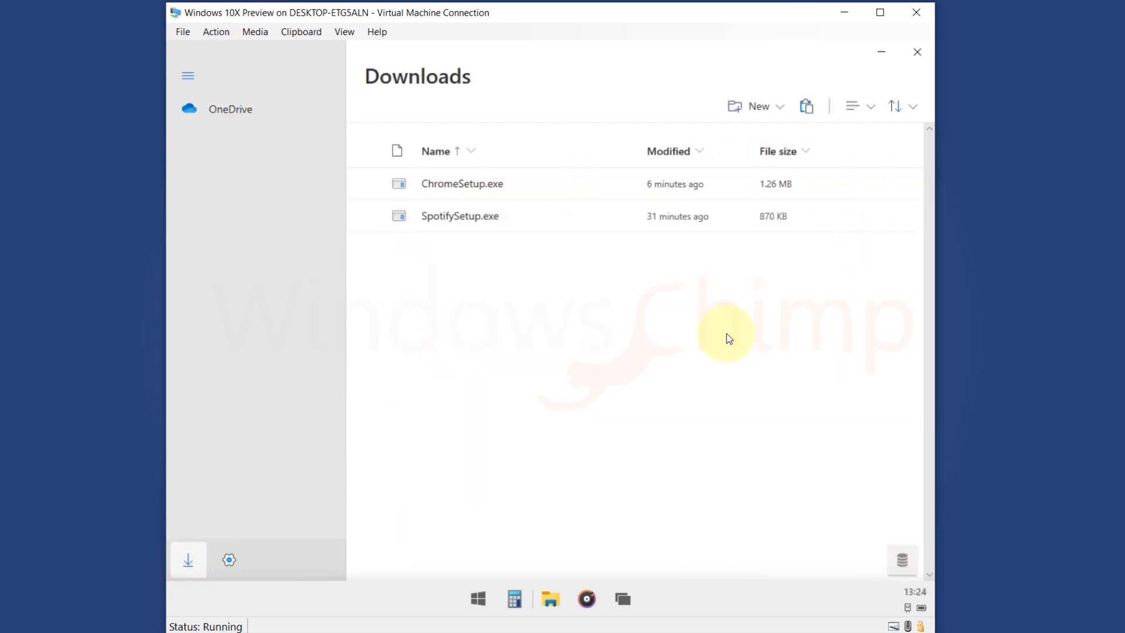
click(212, 111)
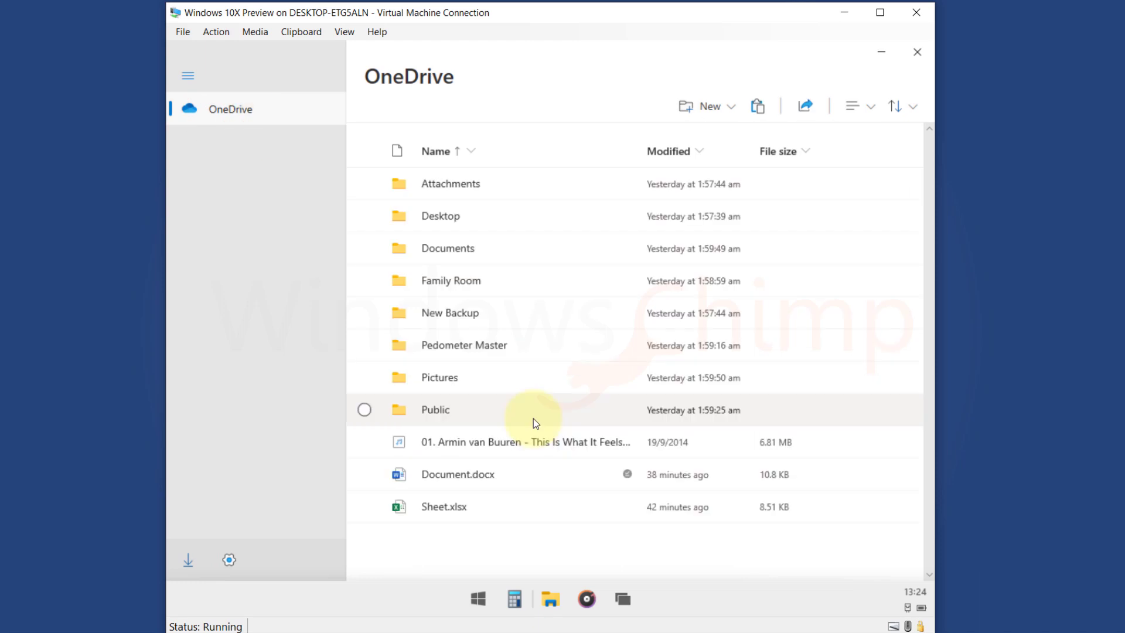
- Open Document.docx in Word for the web, then return to the Files app
right_click(458, 481)
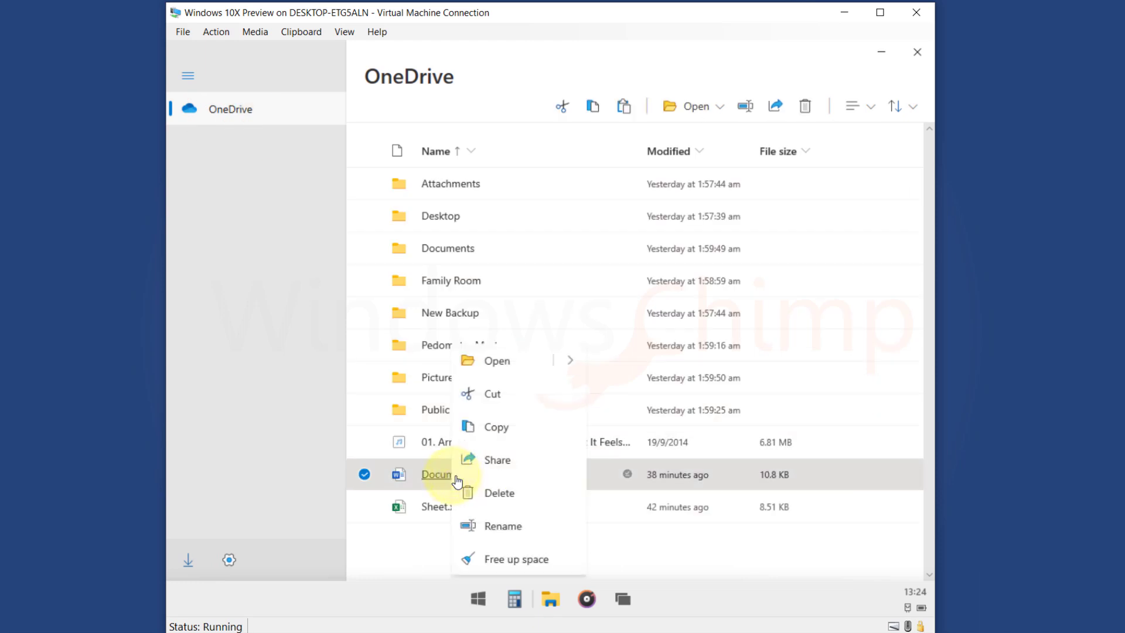
click(509, 370)
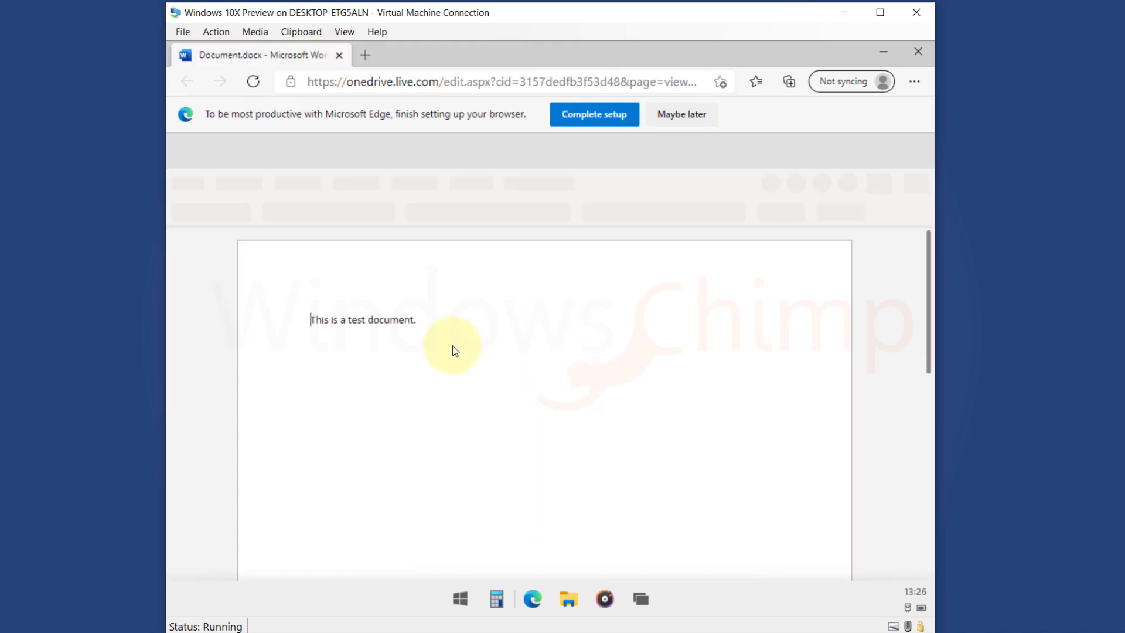
click(453, 350)
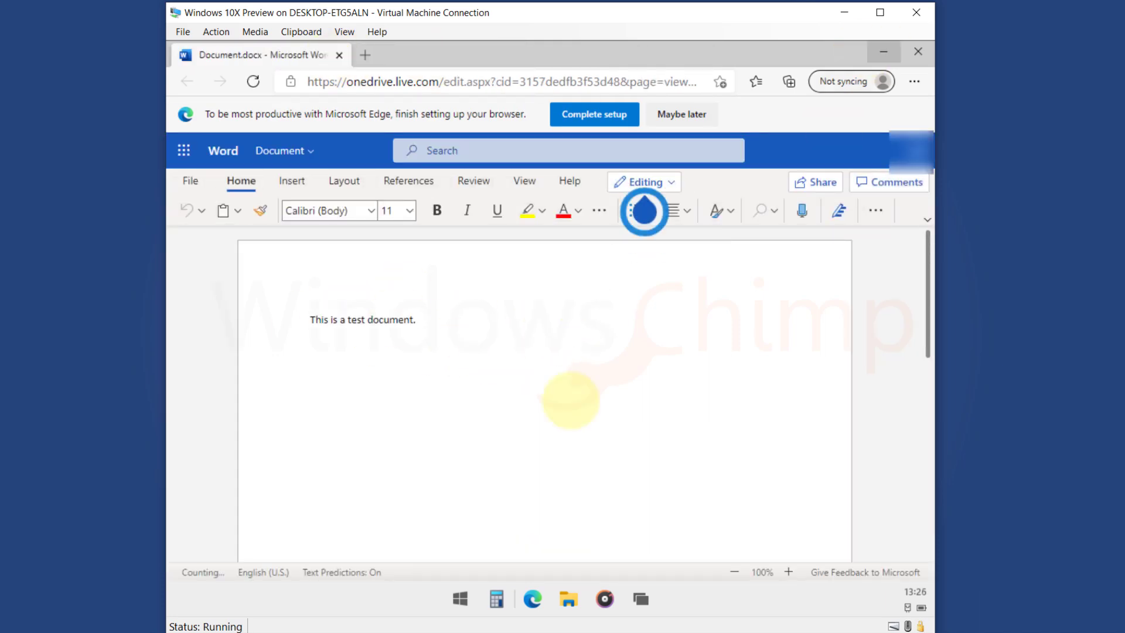
click(567, 598)
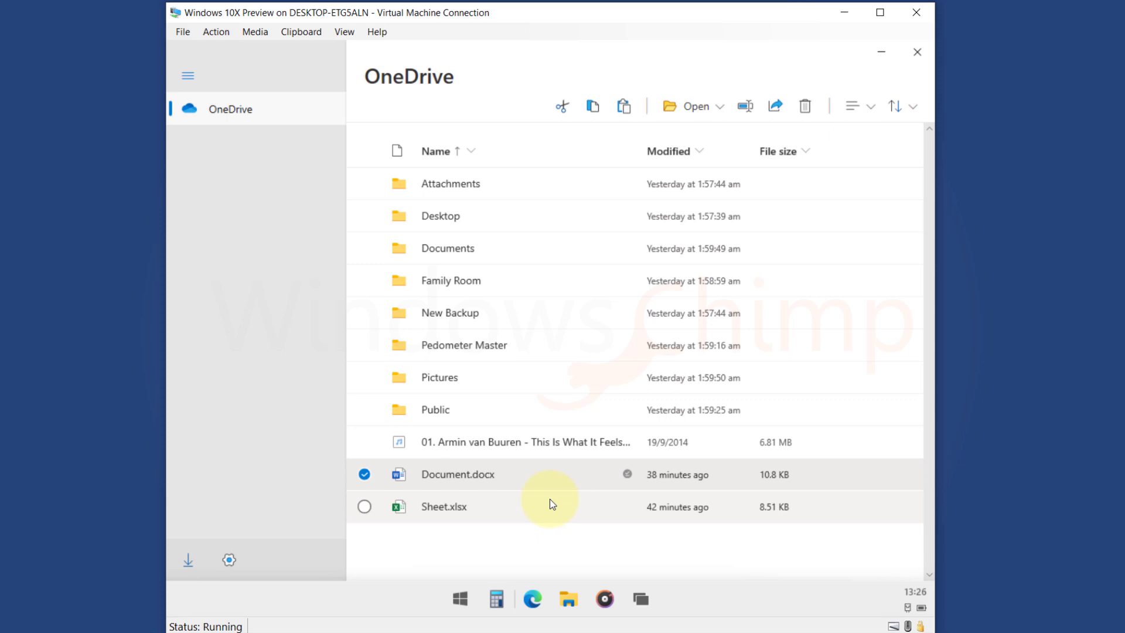
- Check the document's Open options, reopen and close Files, then show the Start apps grid
click(720, 111)
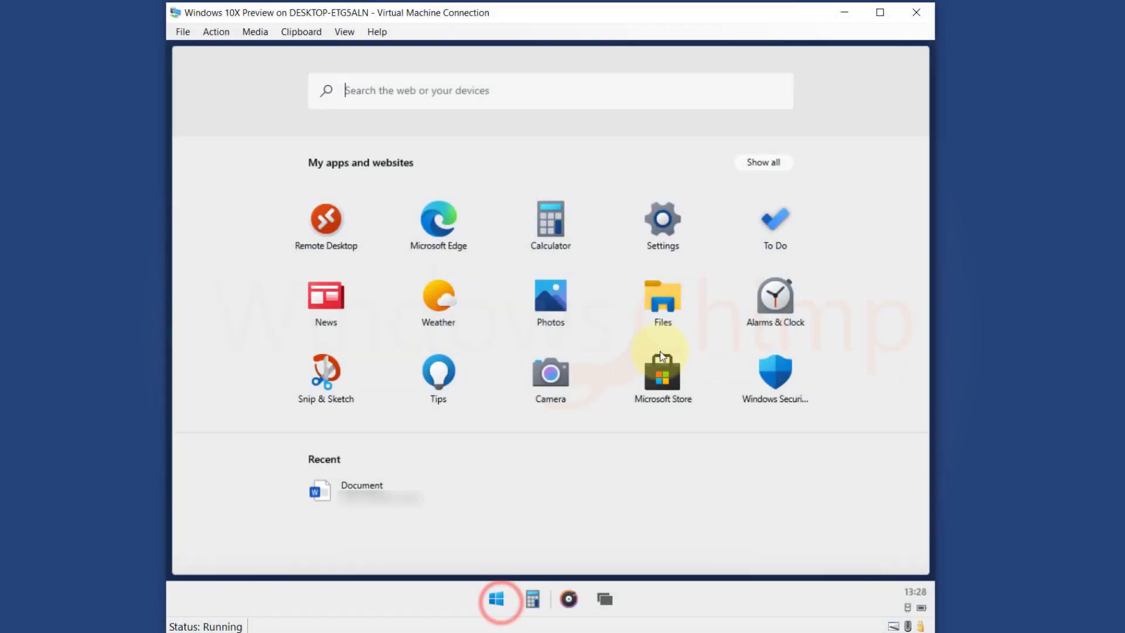
click(651, 304)
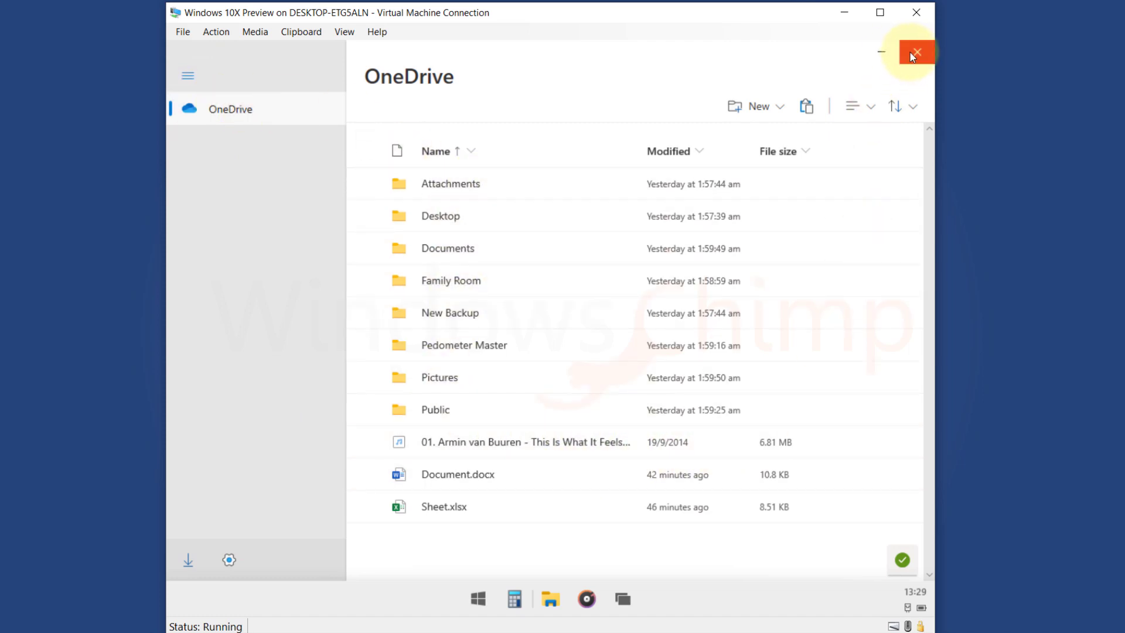
click(887, 53)
click(478, 600)
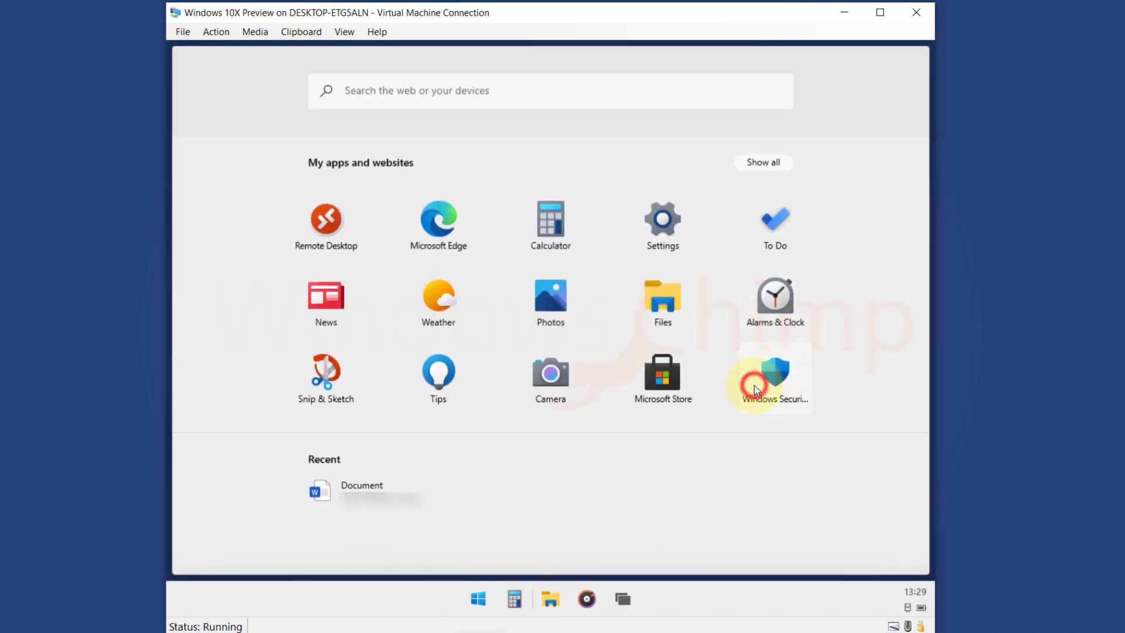
- Launch Windows Security from Start and view its Virus & threat protection page
click(754, 386)
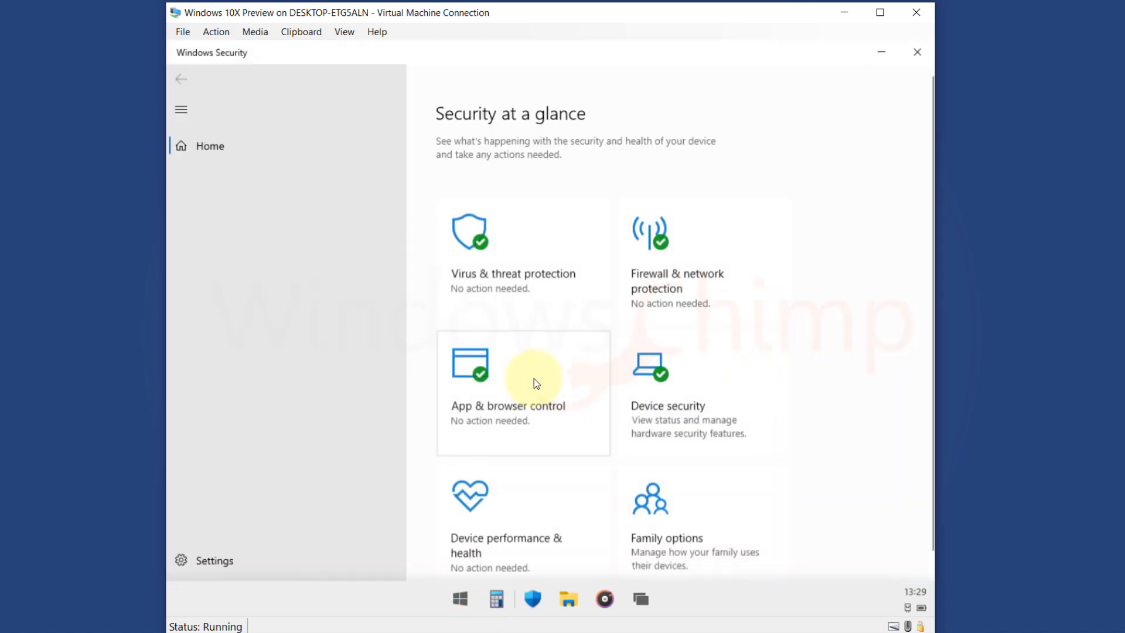
scroll(621, 413, down, 1)
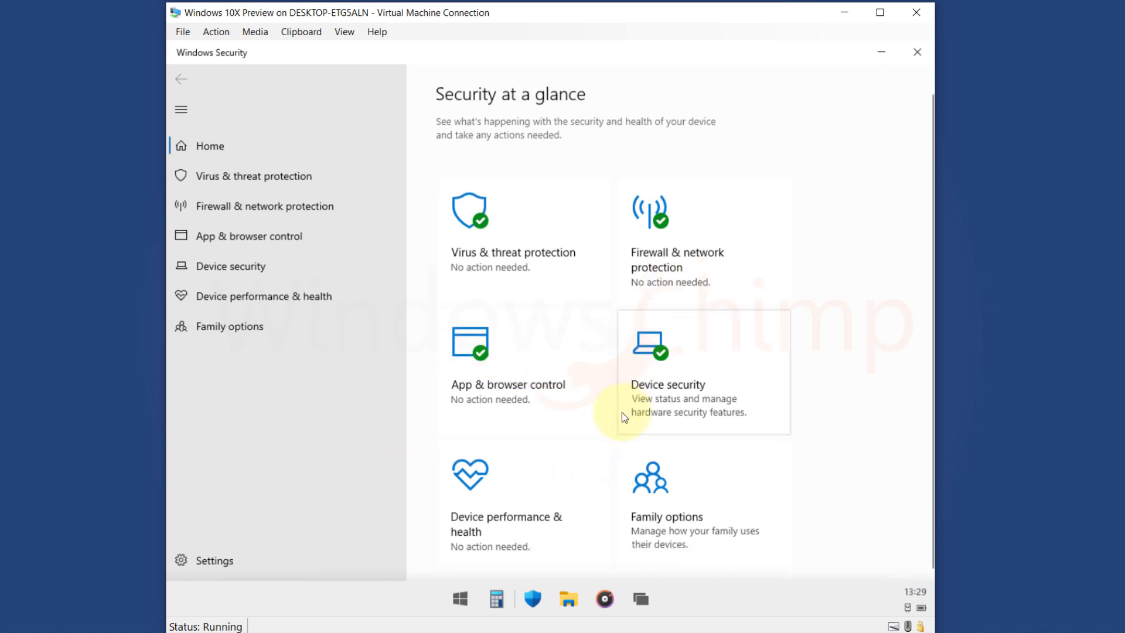
click(501, 258)
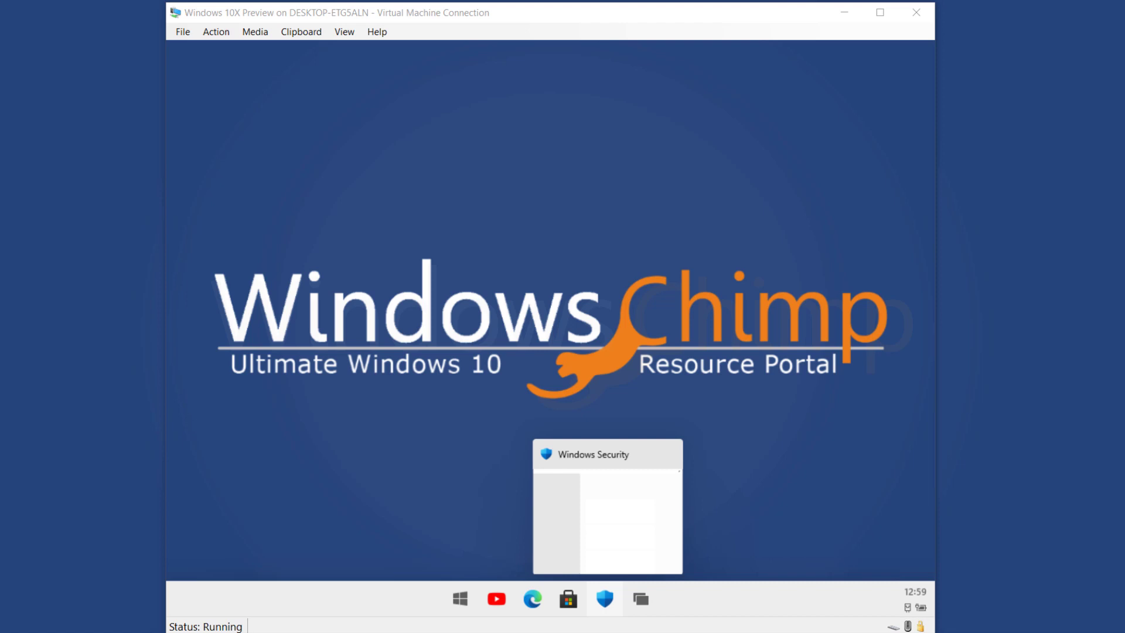
- Install YouTube from Edge using Apps > Install this site as an app
click(492, 500)
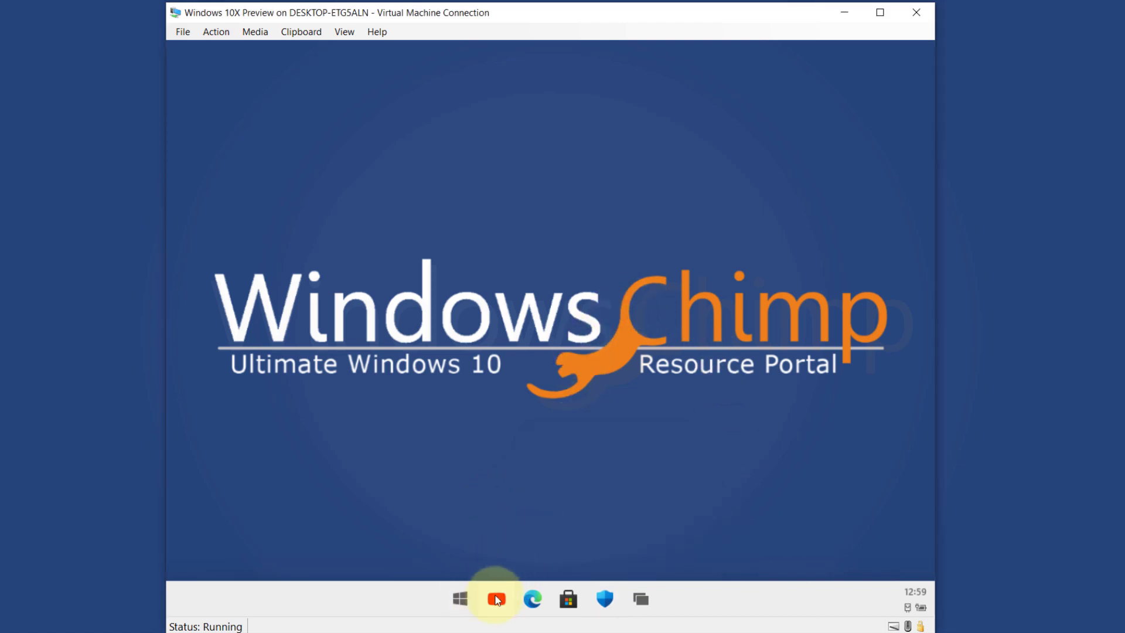
mouse_move(497, 598)
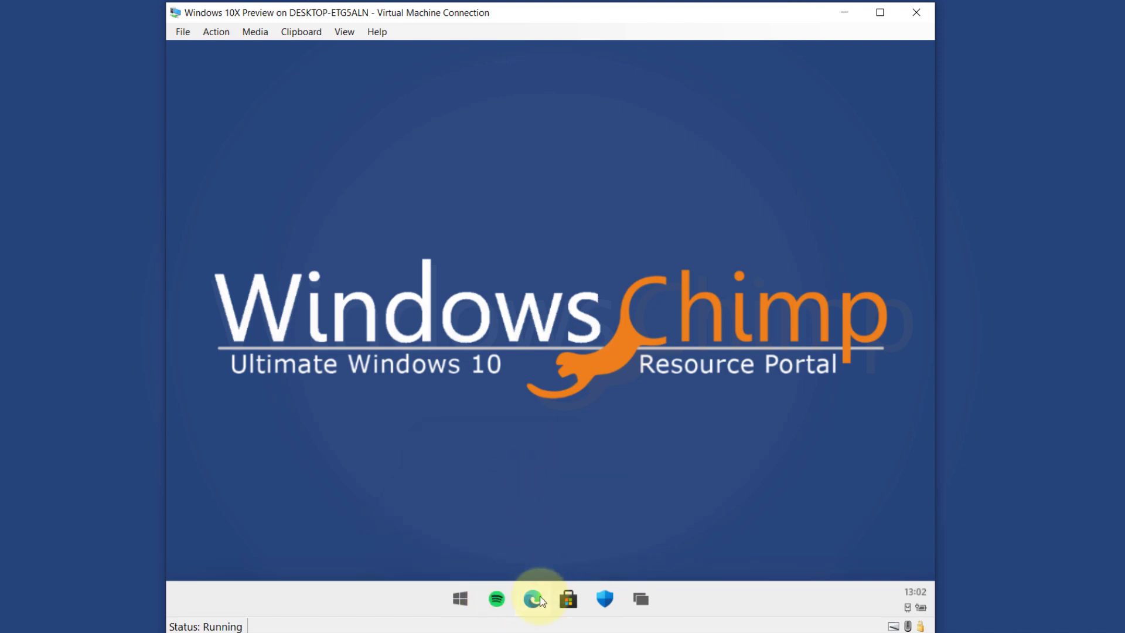
click(535, 598)
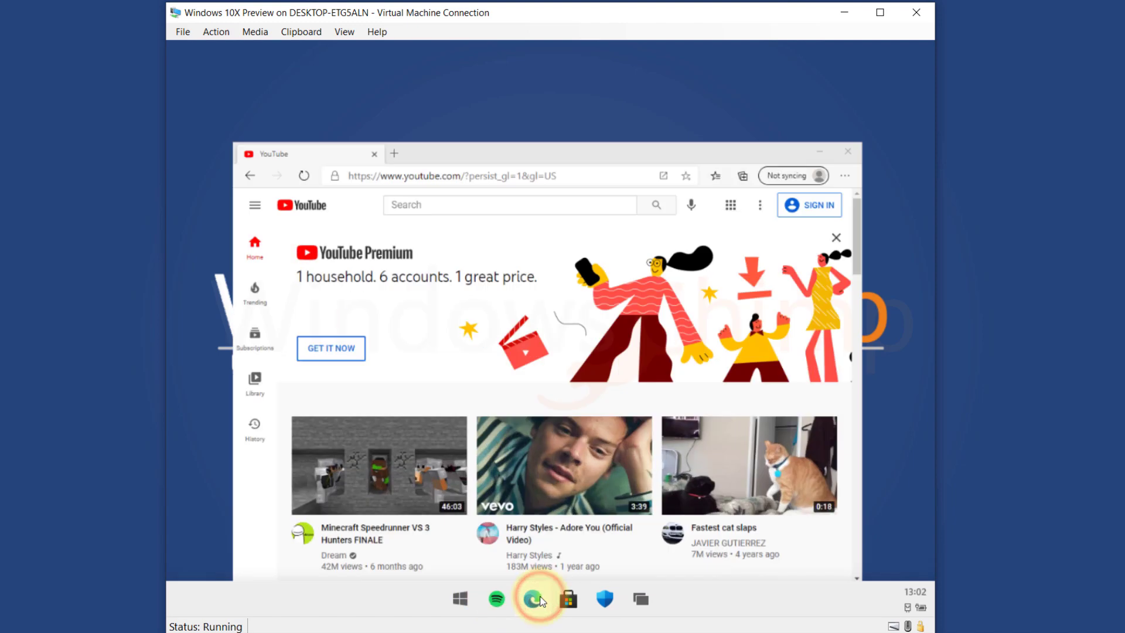
click(914, 82)
mouse_move(752, 285)
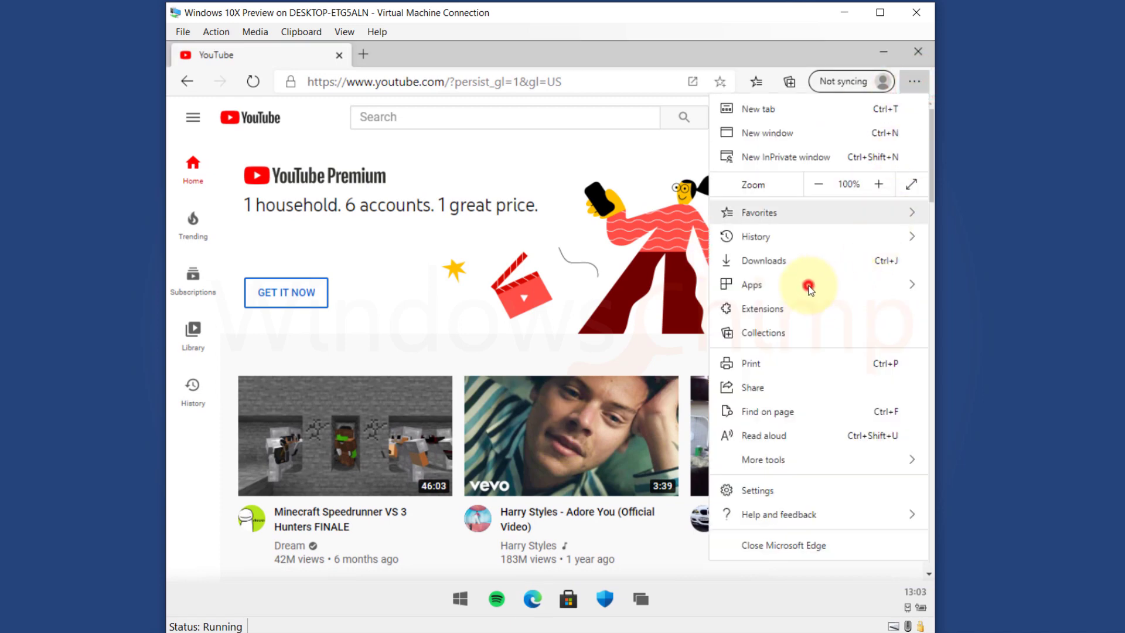
click(630, 317)
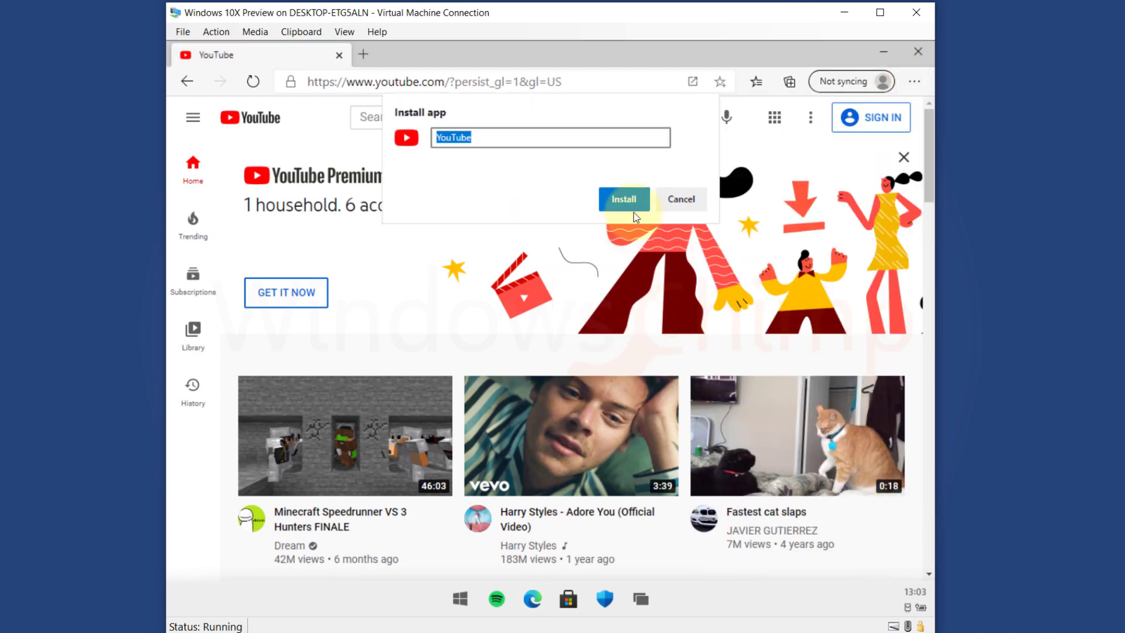
click(624, 199)
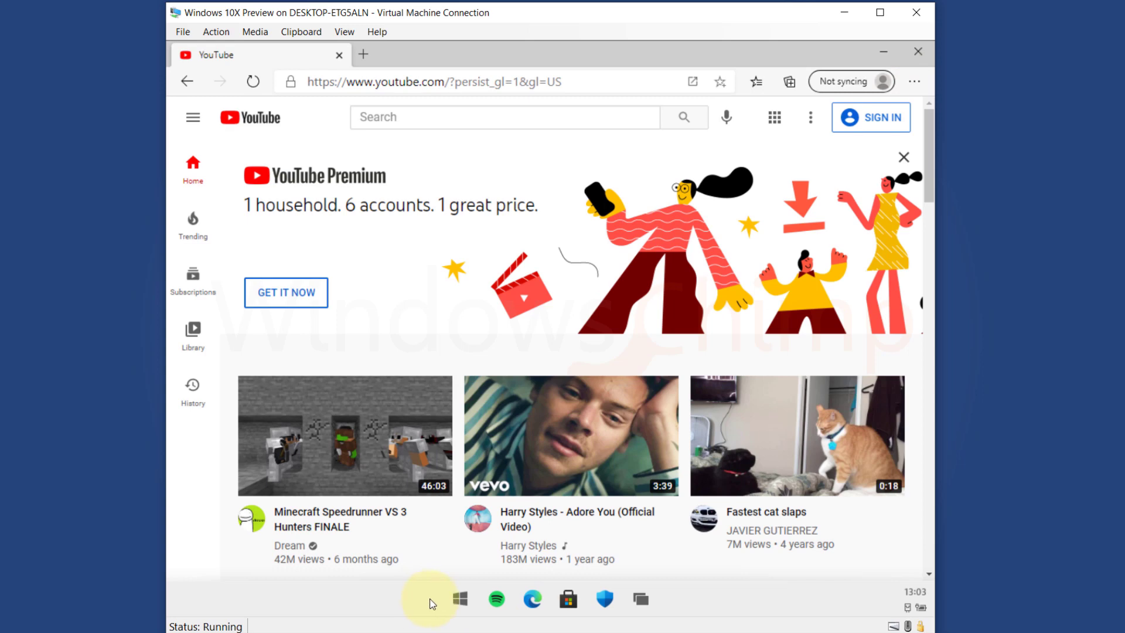
click(460, 599)
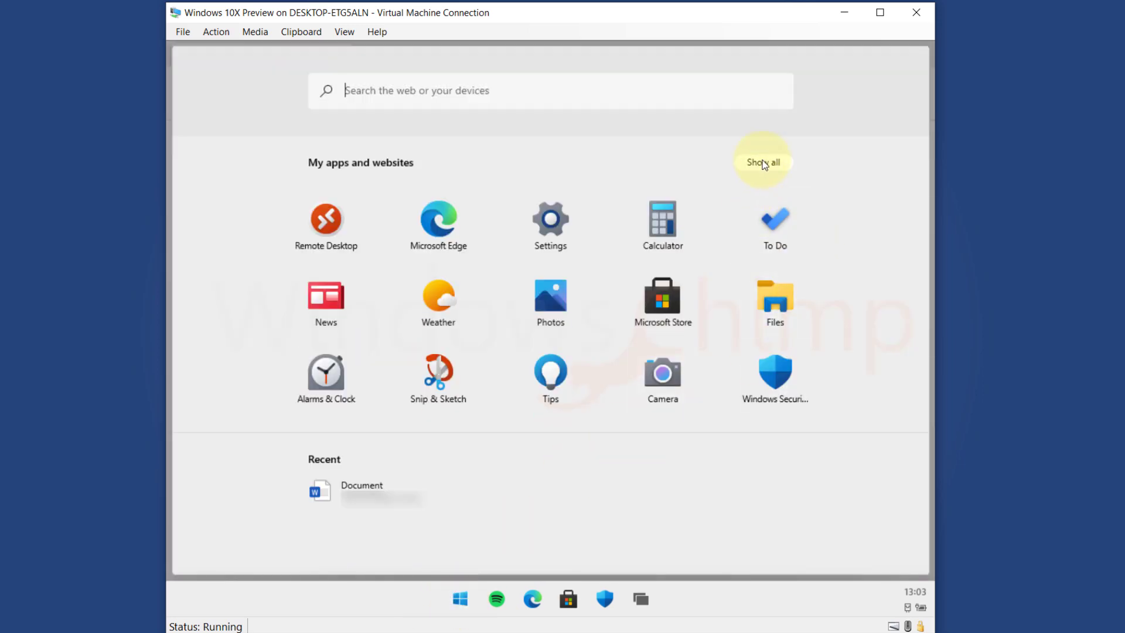
- Show all apps in Start and inspect the Spotify tile's right-click menu
click(765, 163)
click(695, 435)
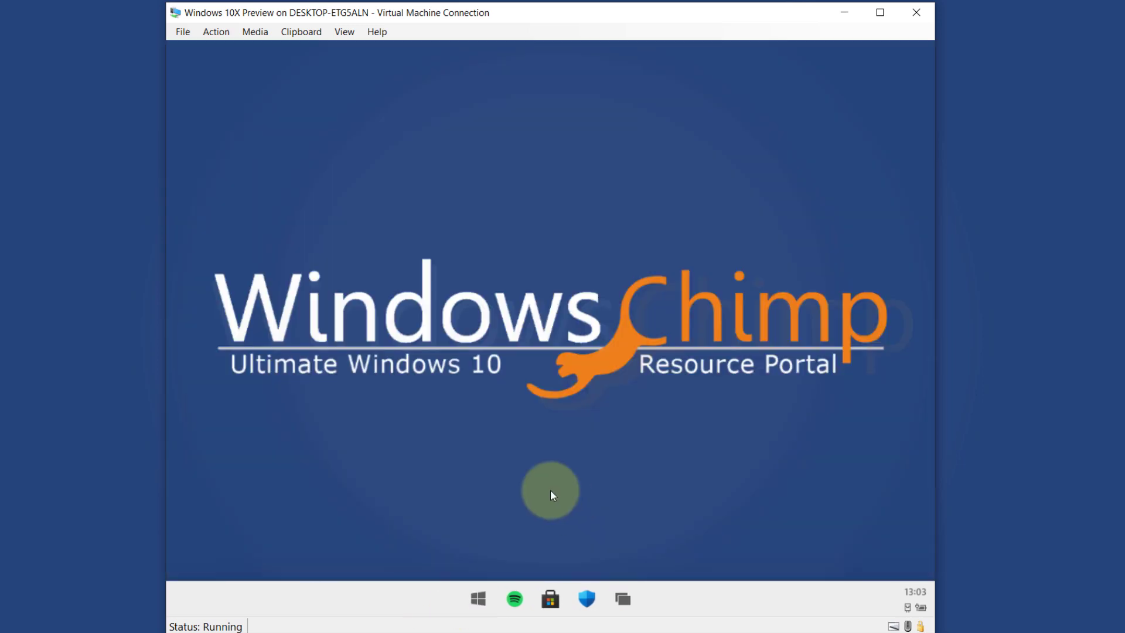
click(515, 597)
click(460, 597)
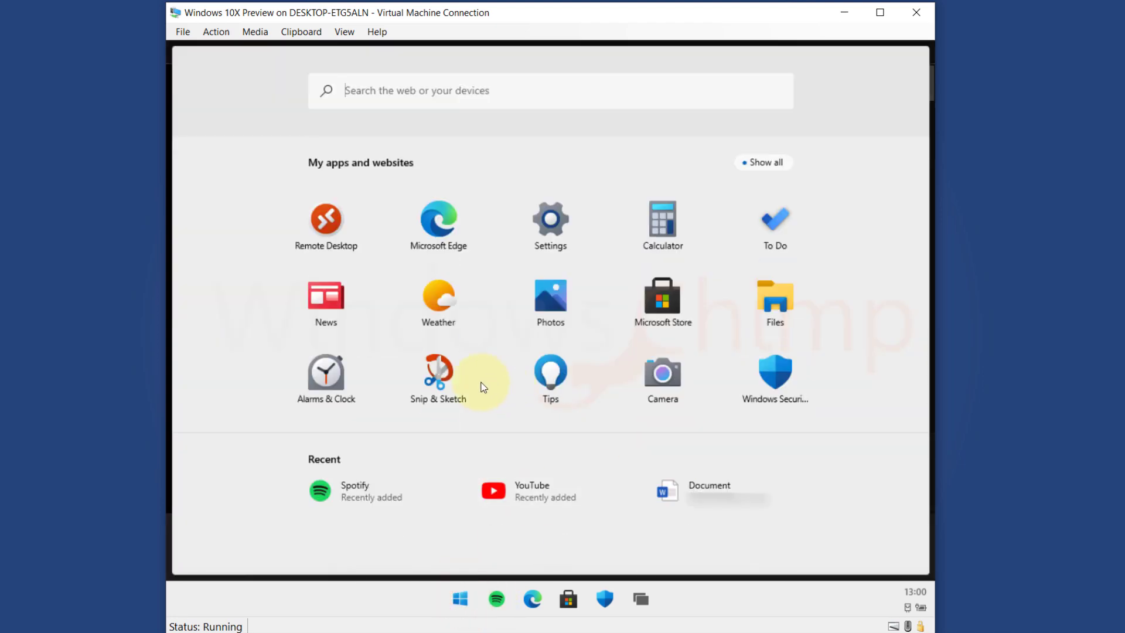
click(764, 164)
scroll(764, 452, down, 2)
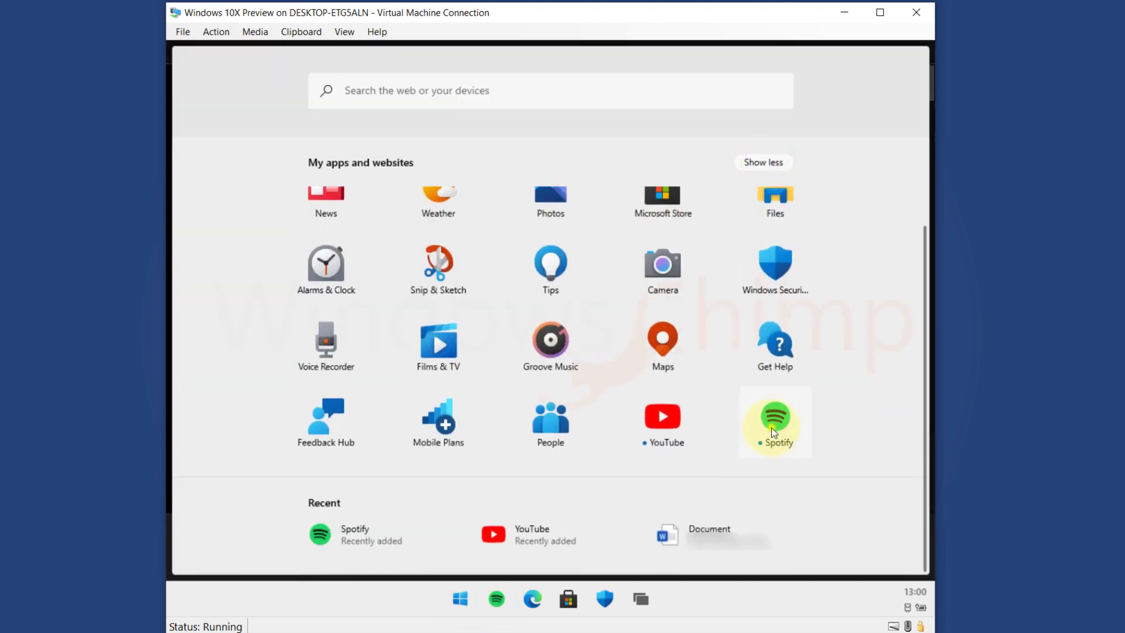
right_click(776, 417)
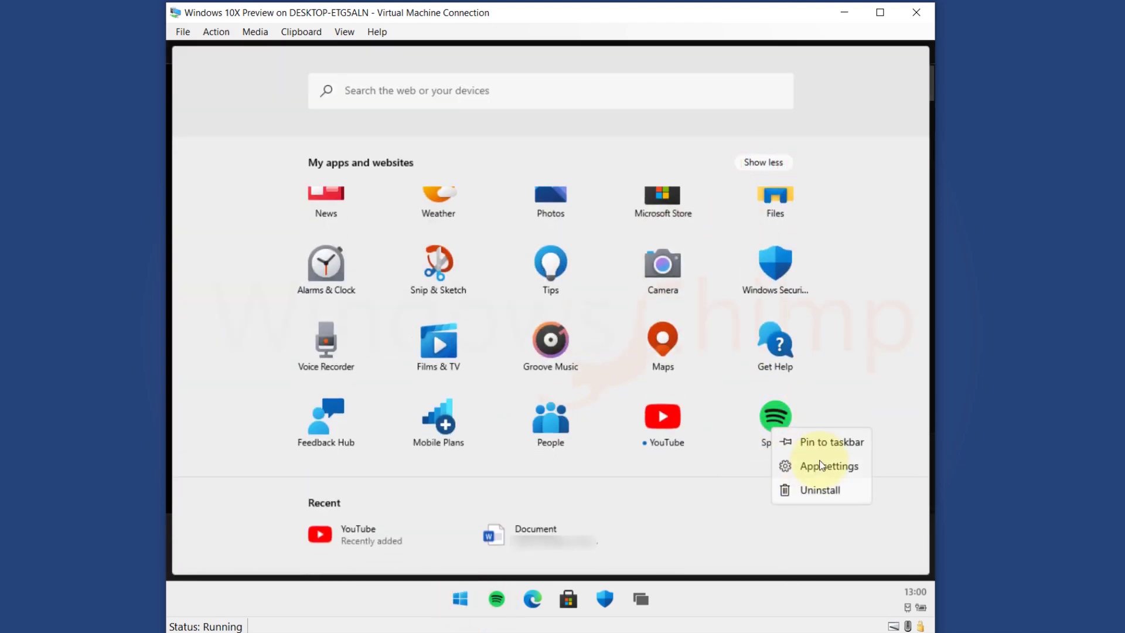
click(671, 425)
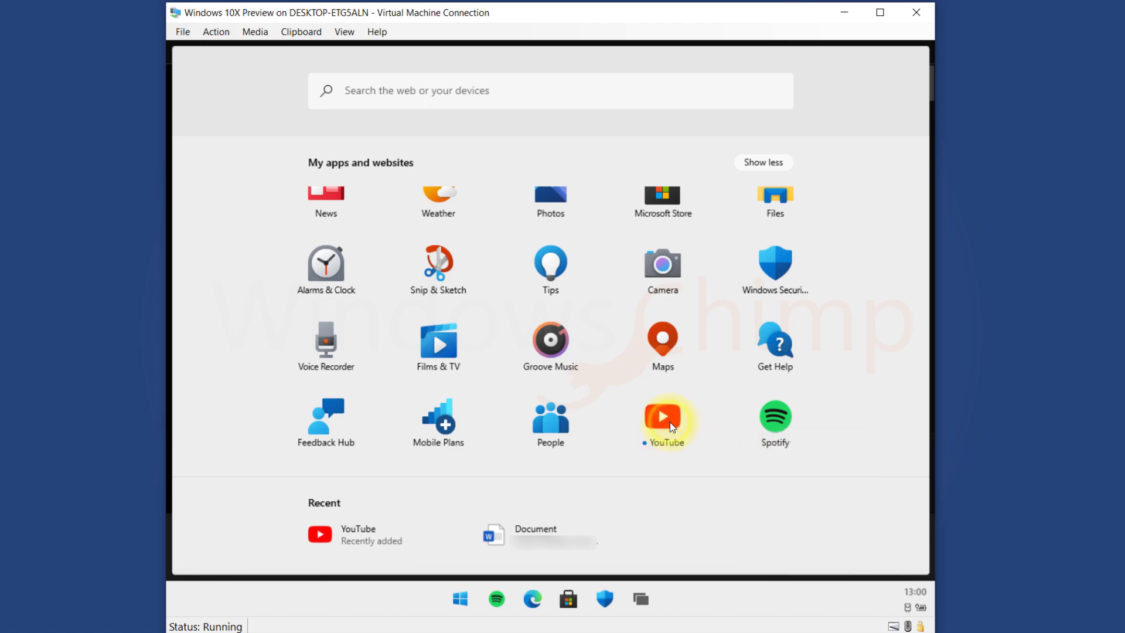
- Open the YouTube tile's App settings and scroll through its permissions, reset and uninstall options
right_click(669, 421)
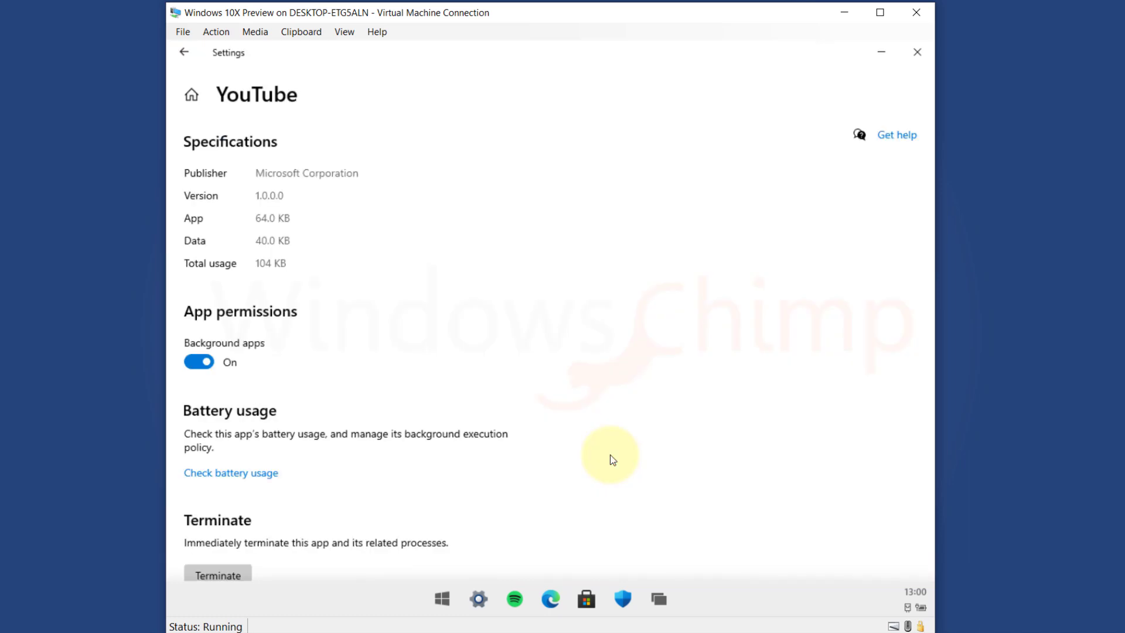
scroll(447, 490, down, 4)
scroll(446, 488, down, 2)
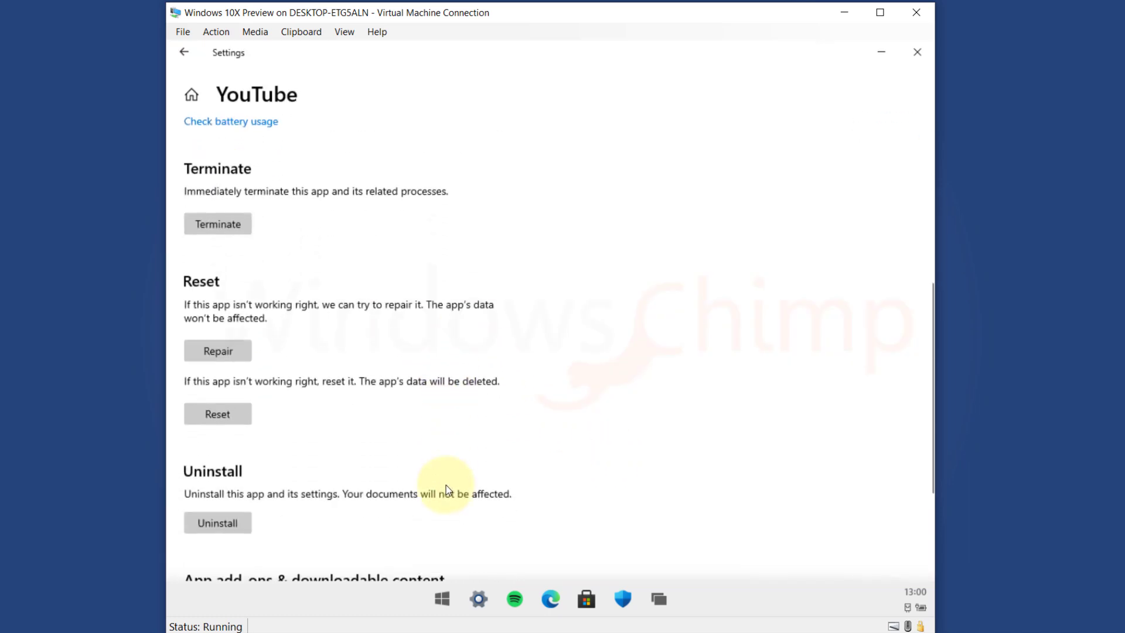
scroll(446, 486, down, 2)
scroll(446, 489, up, 2)
scroll(446, 490, up, 5)
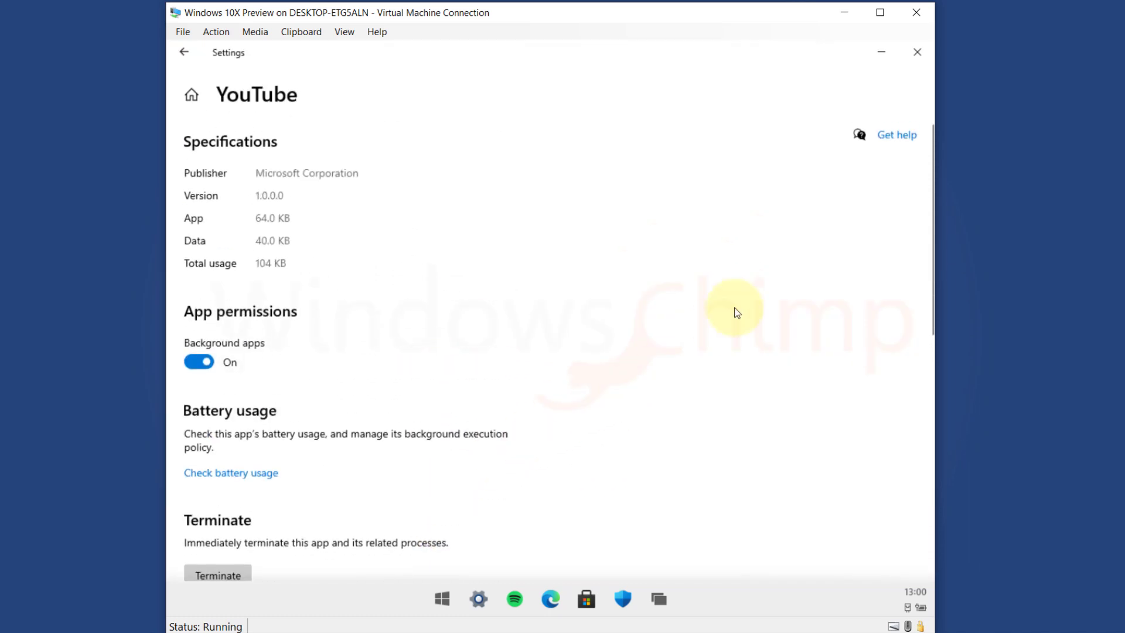
- Close YouTube's settings, minimize Spotify, and load youtube.com from Edge's address bar suggestion
click(914, 52)
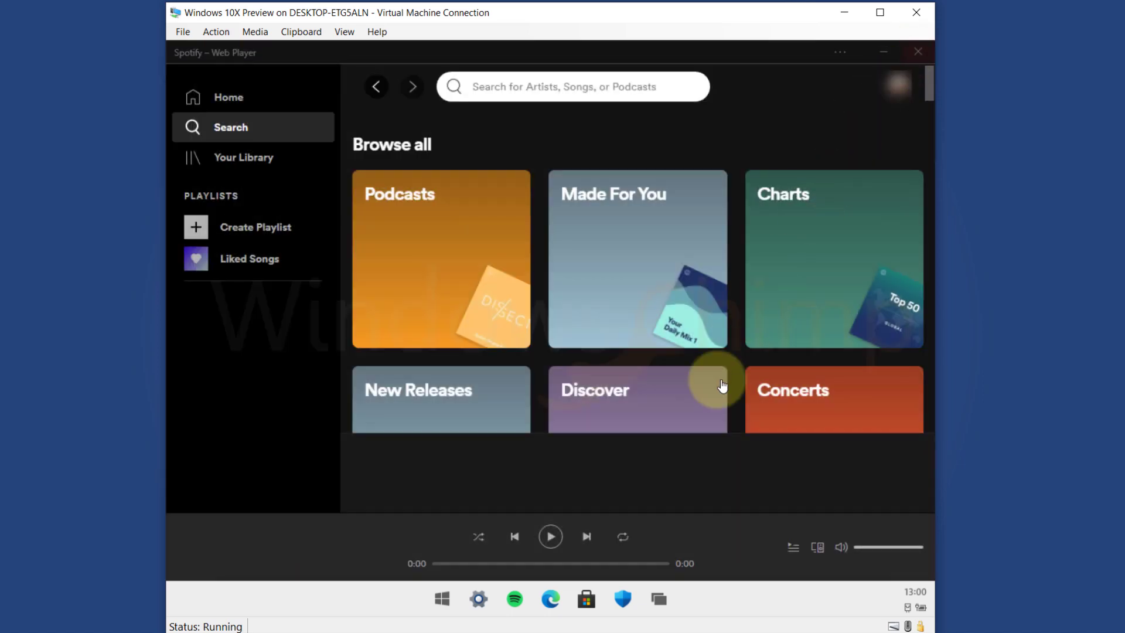
click(883, 53)
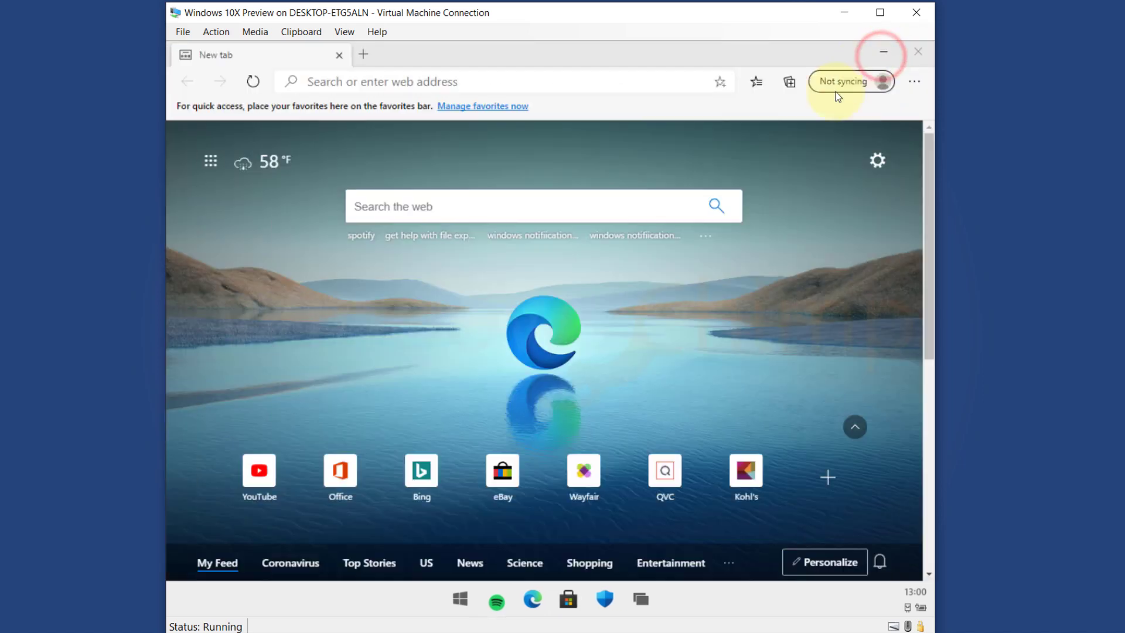
click(354, 79)
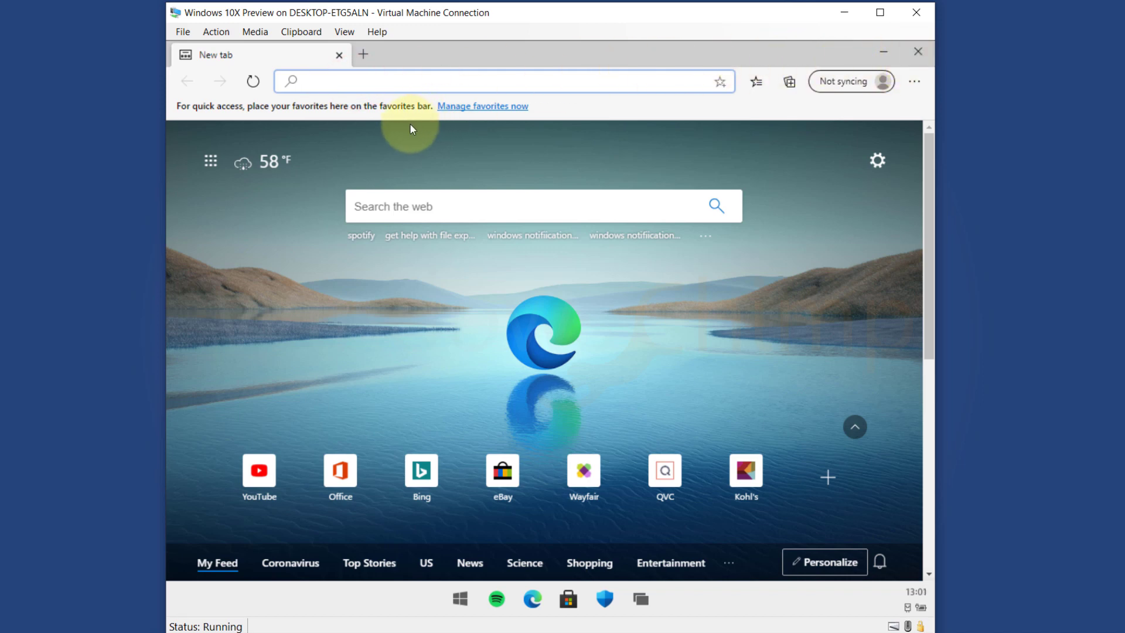
text(y)
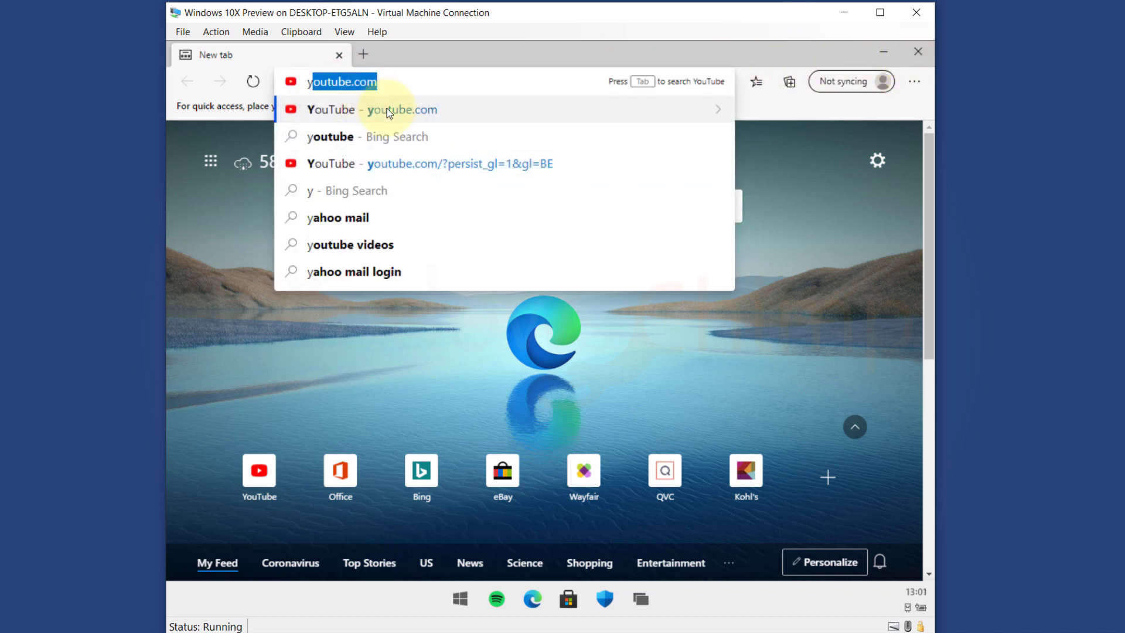
click(390, 110)
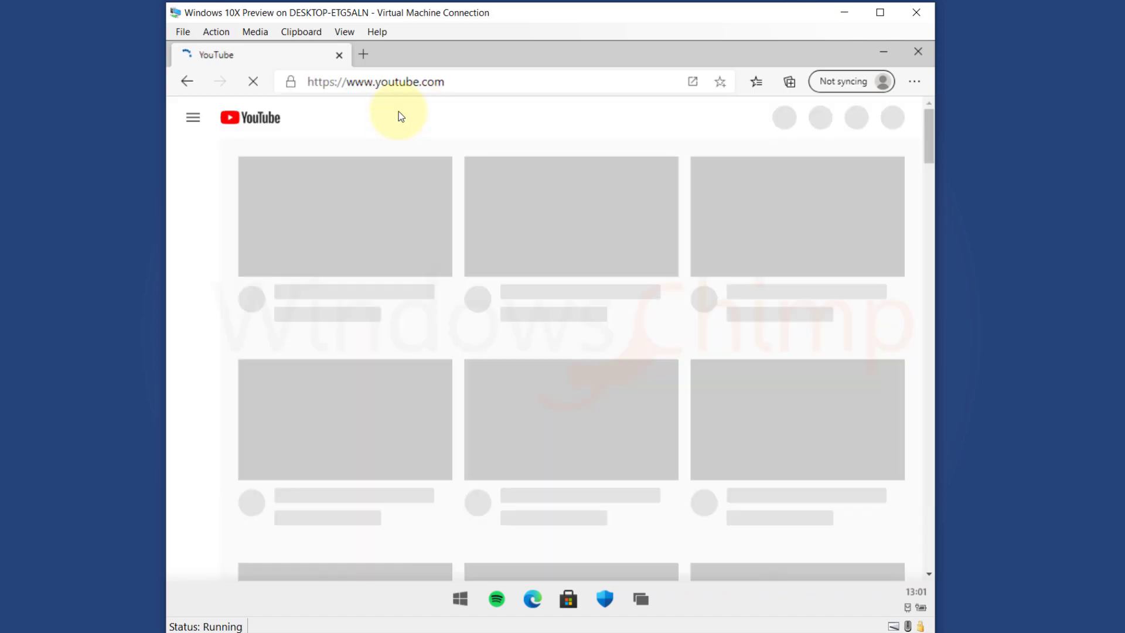